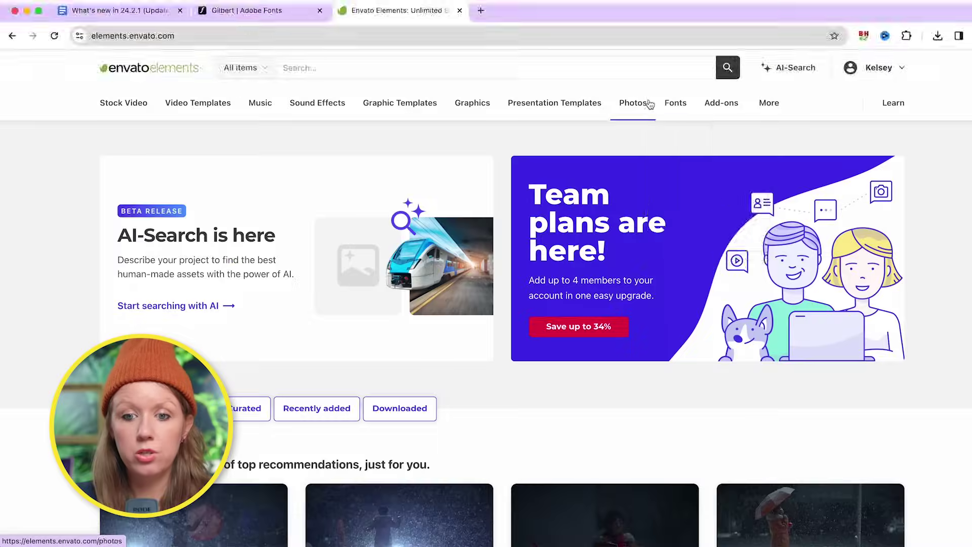
Search Envato Elements fonts for 'color conts', browse the results, then find Font Book in Spotlight.
{"action": "mouse_move", "coordinate": [675, 101]}
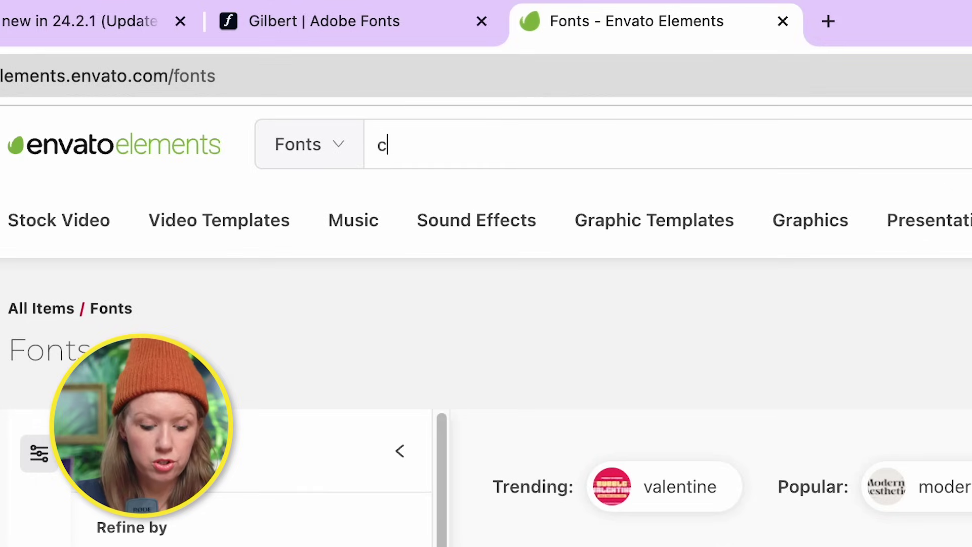
{"action": "type", "text": "olor"}
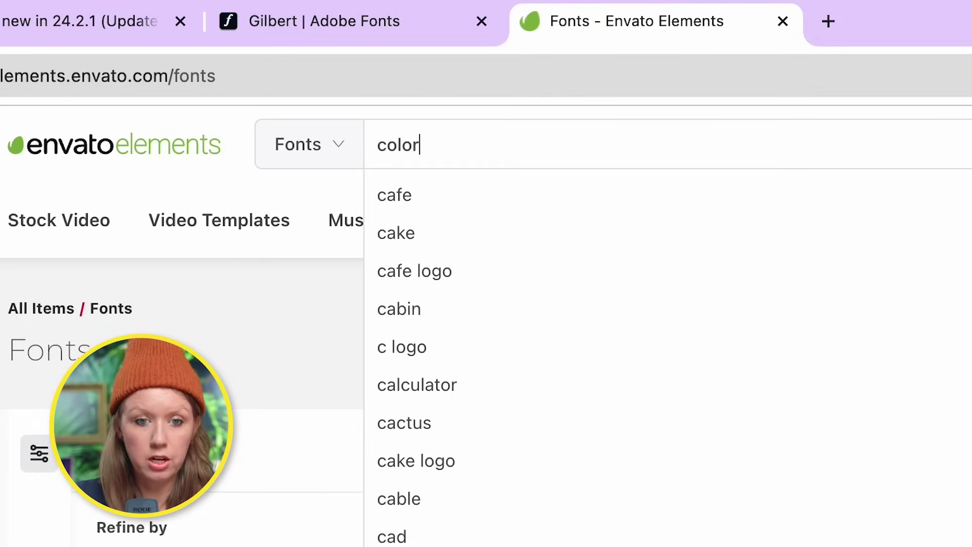
{"action": "type", "text": " conts"}
{"action": "key", "text": "Return"}
{"action": "scroll", "coordinate": [551, 361], "scroll_direction": "down", "scroll_amount": 3}
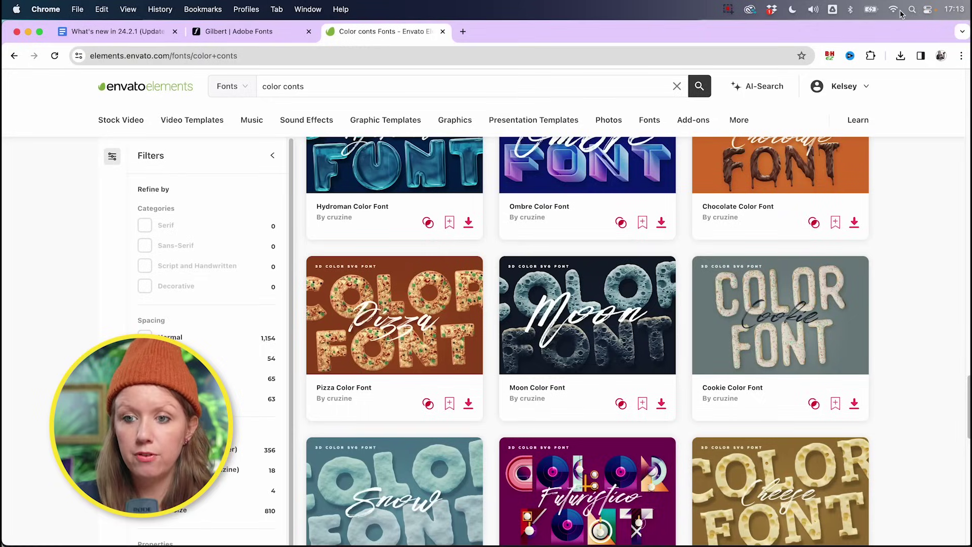
{"action": "left_click", "coordinate": [907, 10]}
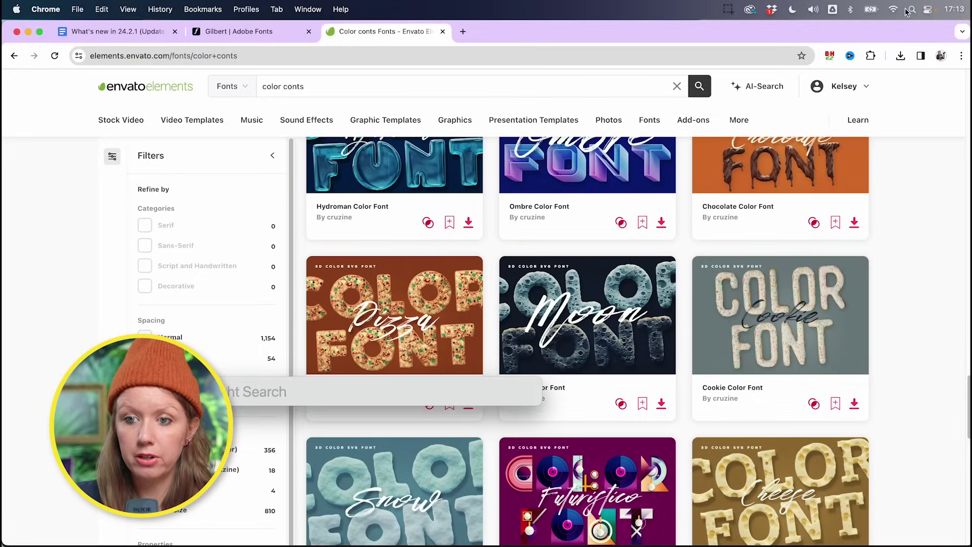
{"action": "type", "text": "font book"}
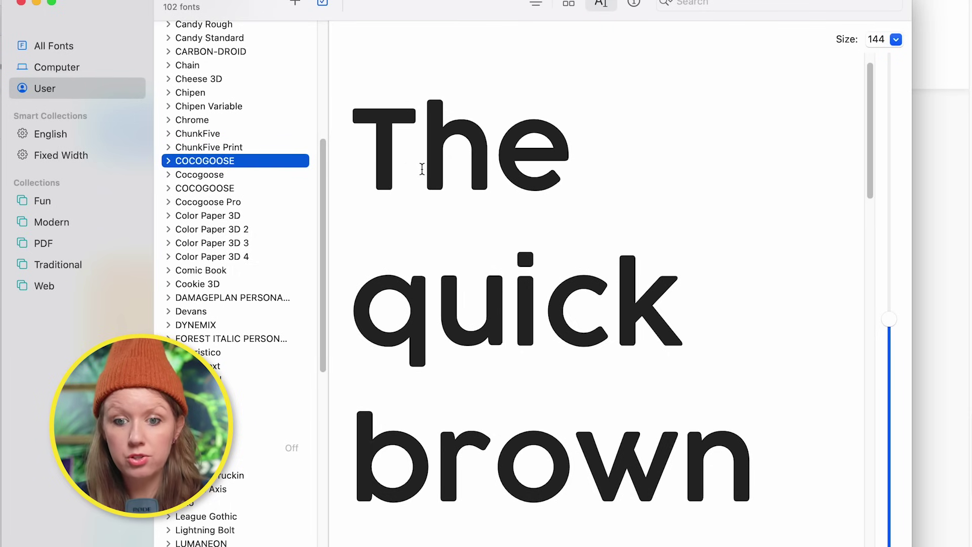
Preview the Color Paper 3D font in Font Book, then nudge the Premiere playhead into the sequence.
{"action": "scroll", "coordinate": [506, 161], "scroll_direction": "down", "scroll_amount": 5}
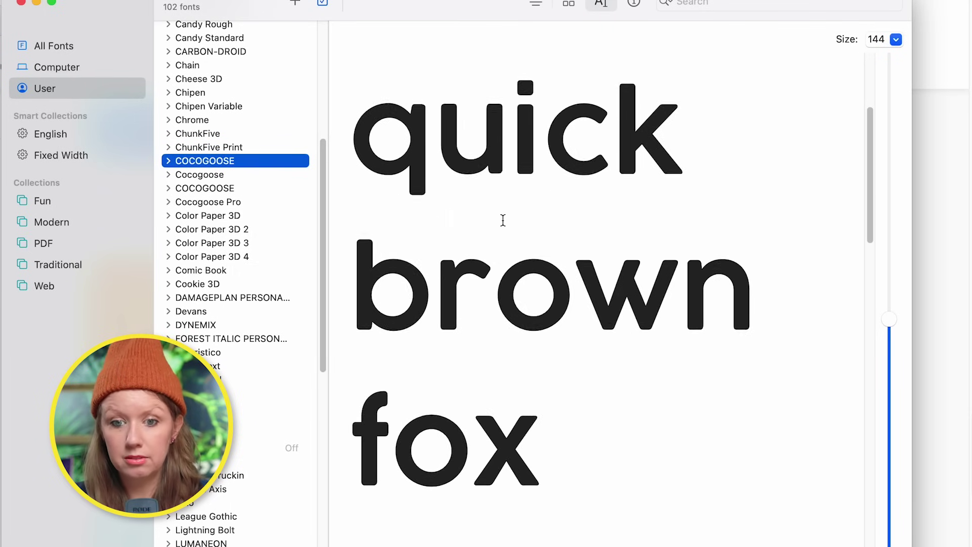
{"action": "scroll", "coordinate": [481, 233], "scroll_direction": "up", "scroll_amount": 1}
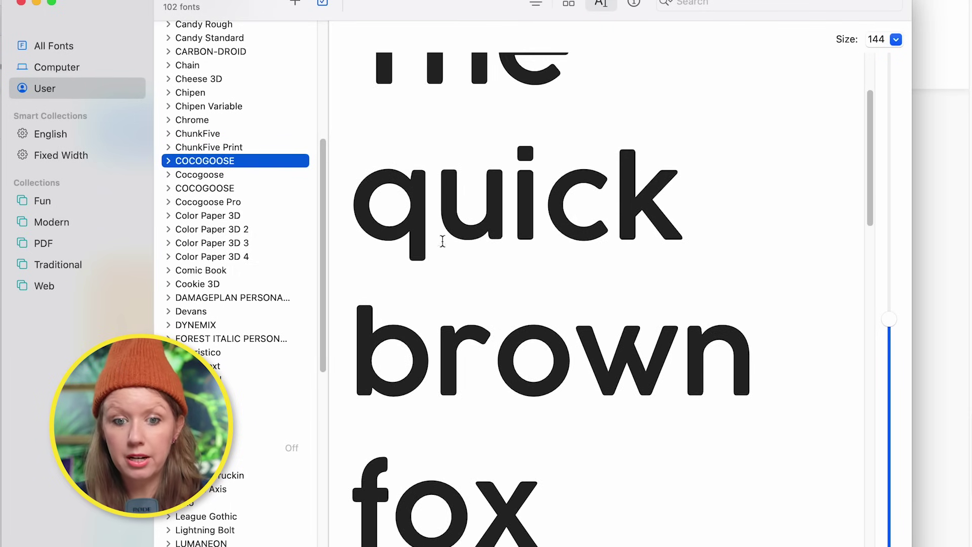
{"action": "left_click", "coordinate": [212, 217]}
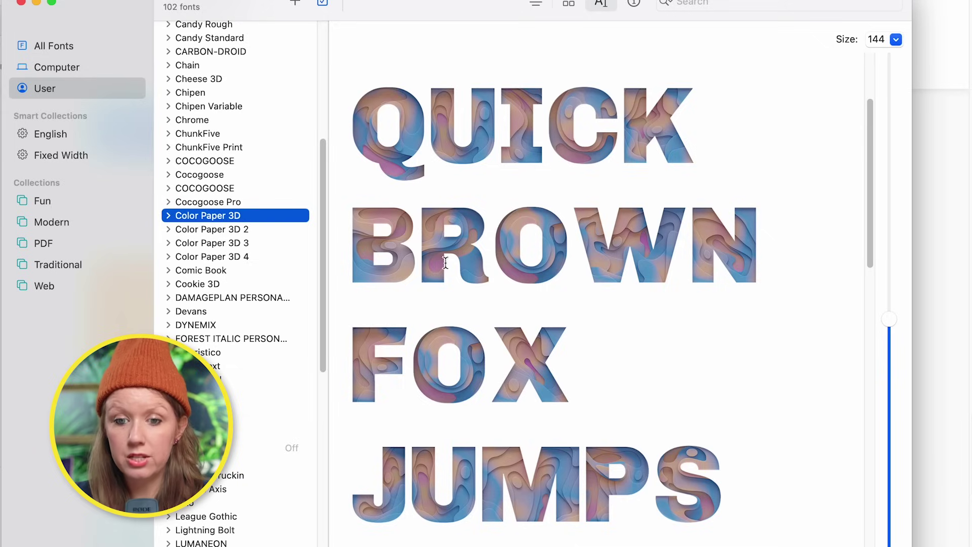
{"action": "scroll", "coordinate": [450, 273], "scroll_direction": "down", "scroll_amount": 1}
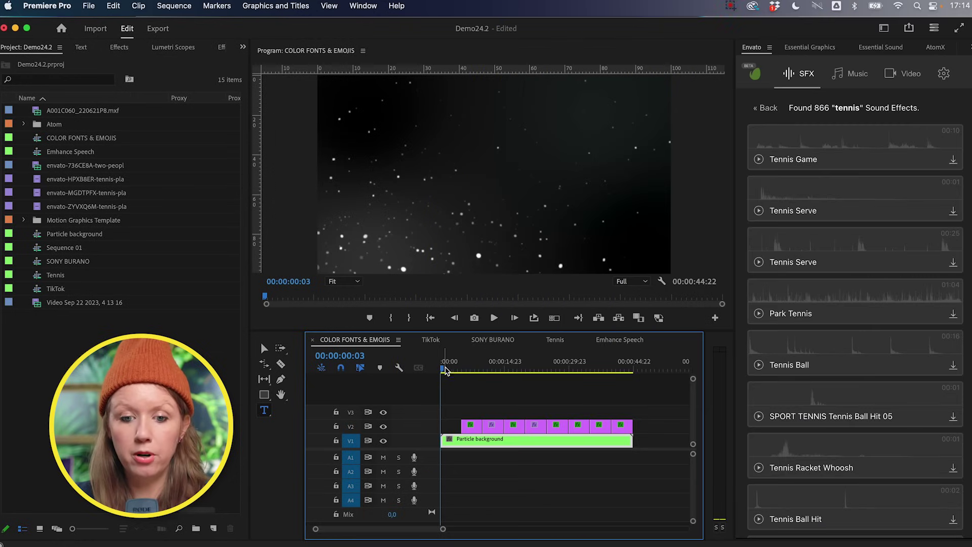
{"action": "left_click_drag", "start_coordinate": [445, 370], "coordinate": [443, 369]}
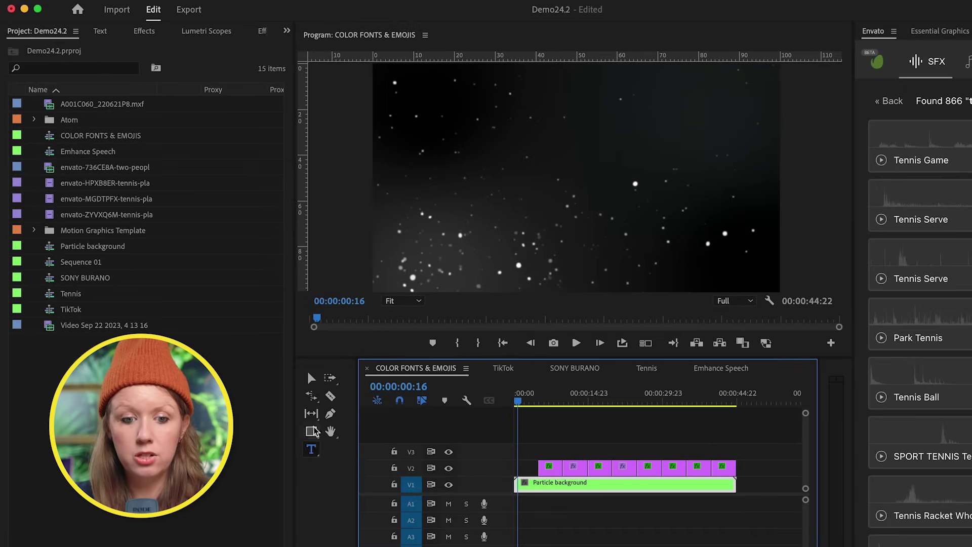
Type a two-line 'HYDRO' / 'FONT' title in the Program monitor.
{"action": "left_click", "coordinate": [264, 410]}
{"action": "left_click", "coordinate": [448, 189]}
{"action": "type", "text": "H"}
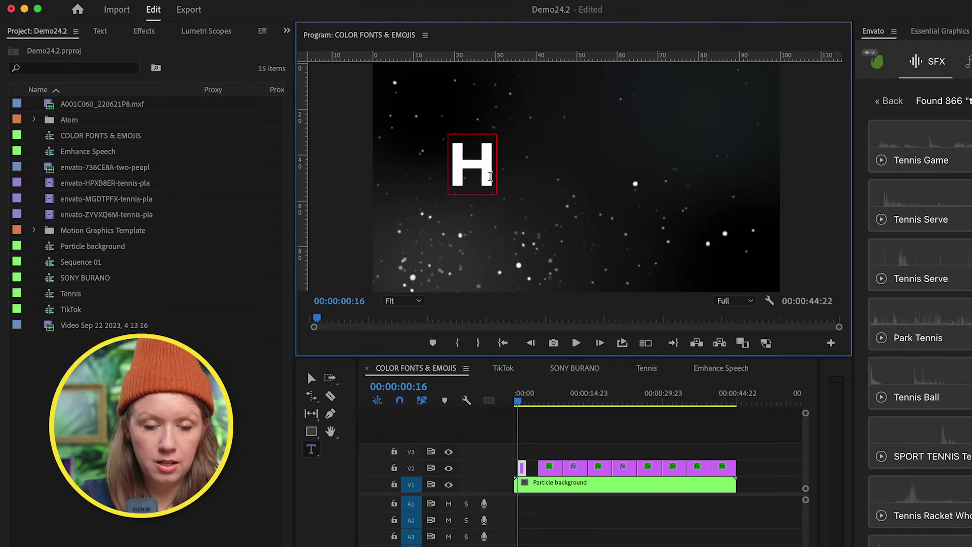
{"action": "type", "text": "YDRO"}
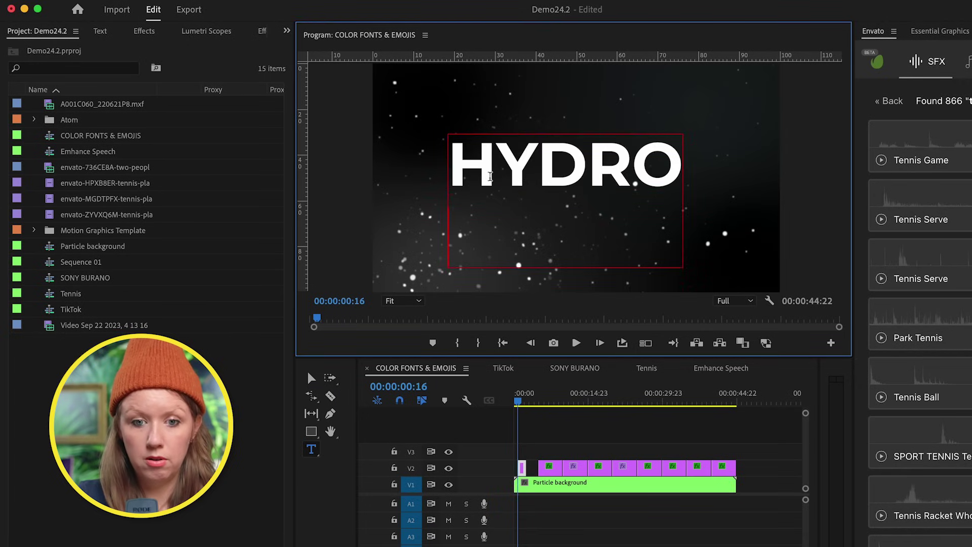
{"action": "key", "text": "Return"}
{"action": "type", "text": "FONT"}
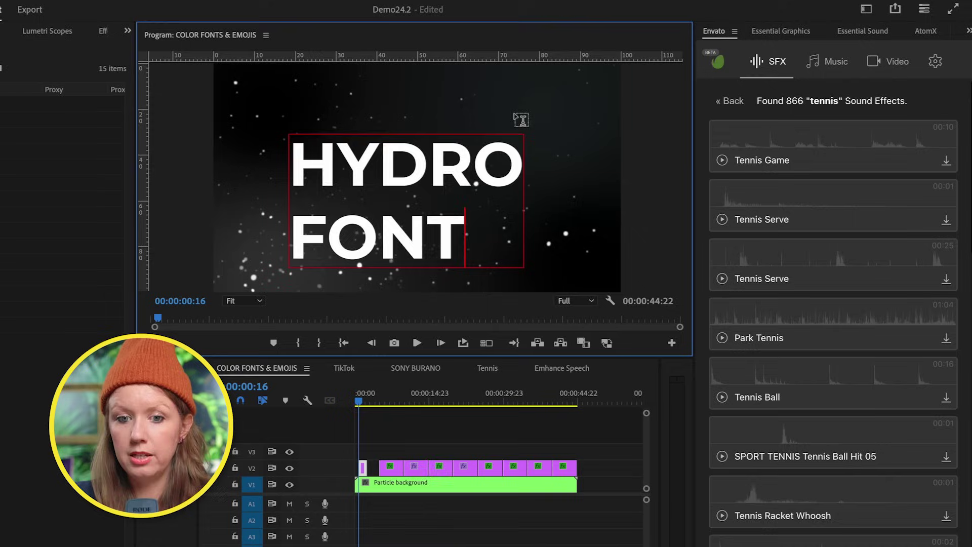
Center-align the title text, center it both ways, and search the font list for 'Hyd'.
{"action": "key", "text": "ctrl+a"}
{"action": "left_click", "coordinate": [783, 32]}
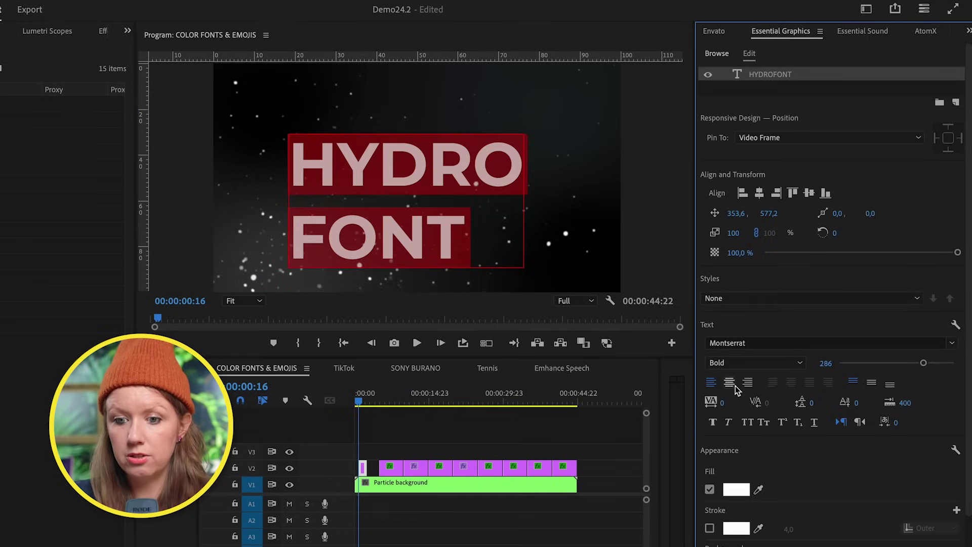
{"action": "left_click", "coordinate": [732, 384]}
{"action": "left_click", "coordinate": [759, 194]}
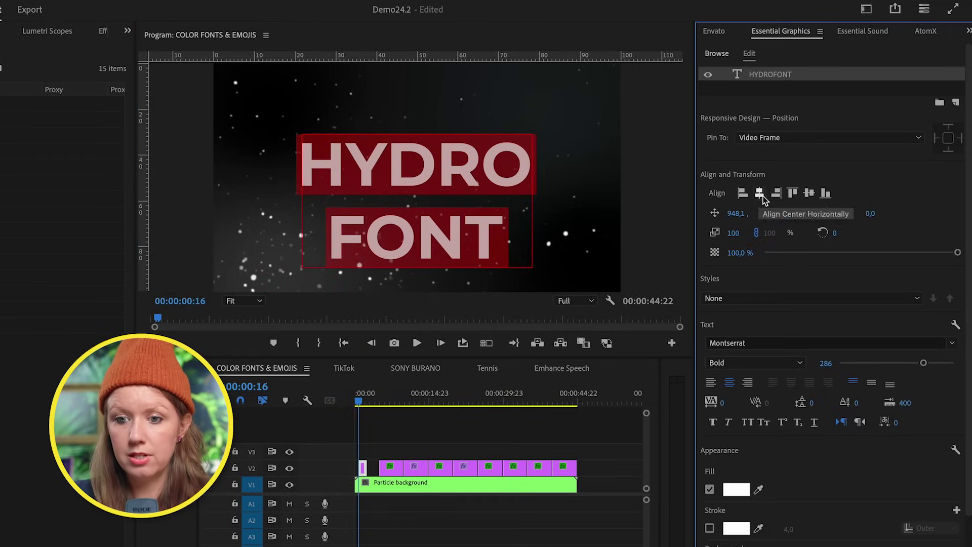
{"action": "left_click", "coordinate": [809, 194]}
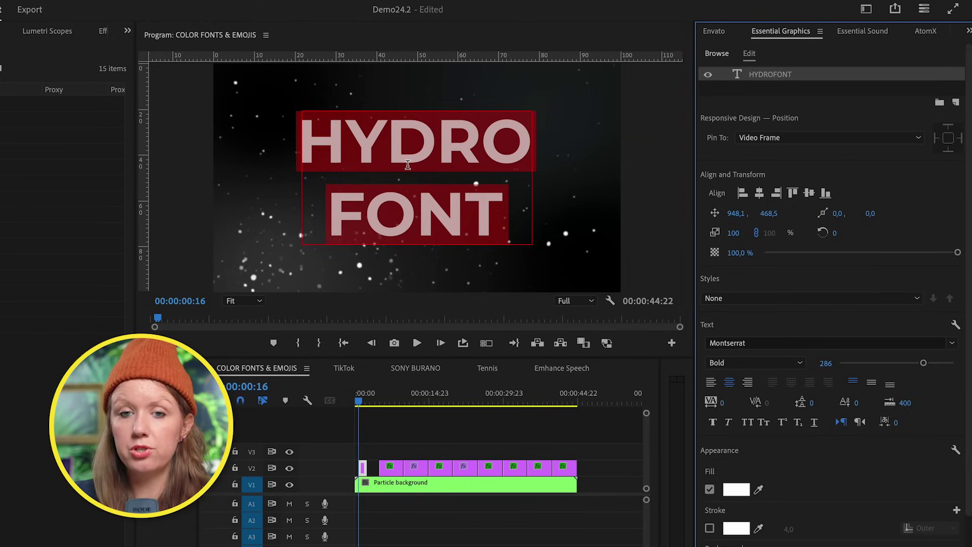
{"action": "left_click", "coordinate": [721, 342]}
{"action": "type", "text": "Hydroman"}
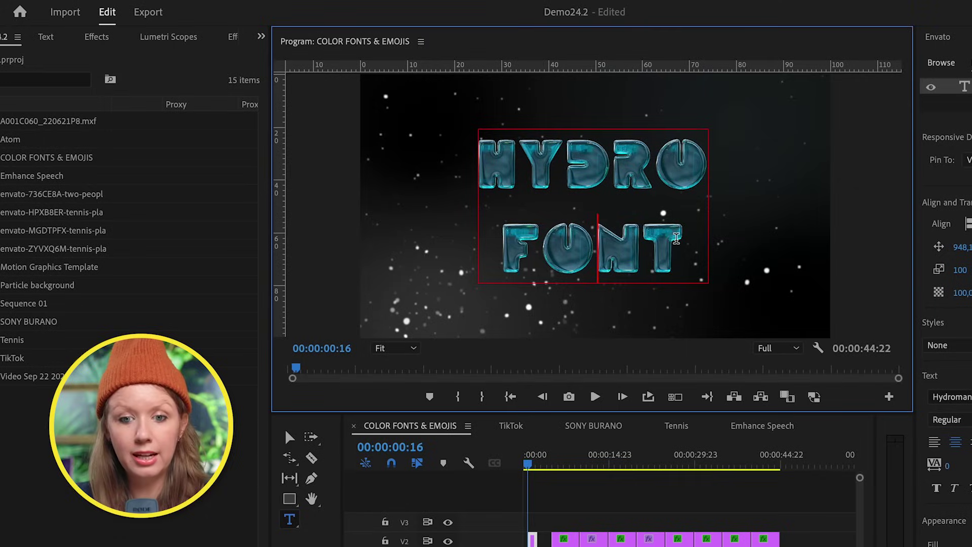
Select the whole HYDRO FONT text so it takes the Hydroman color font.
{"action": "left_click_drag", "start_coordinate": [678, 242], "coordinate": [455, 152]}
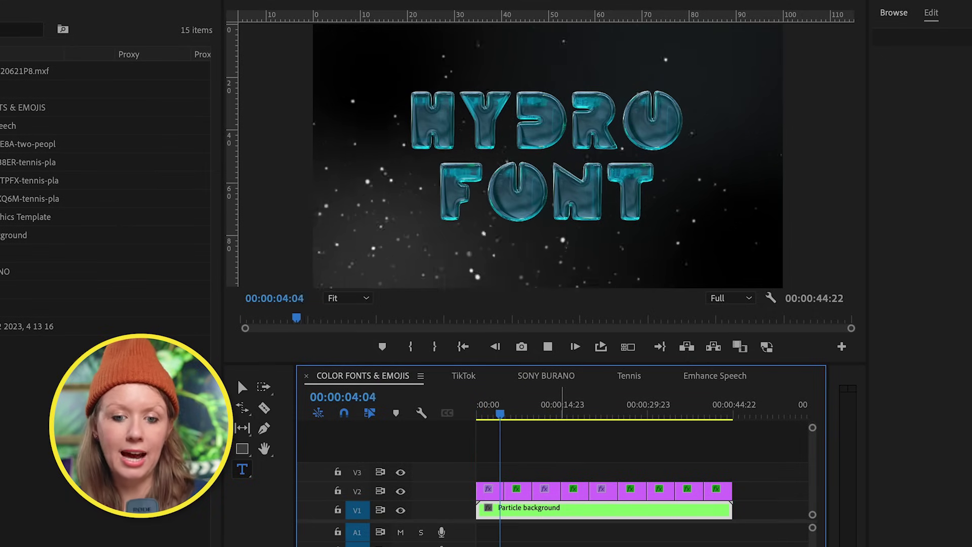
{"action": "key", "text": "space"}
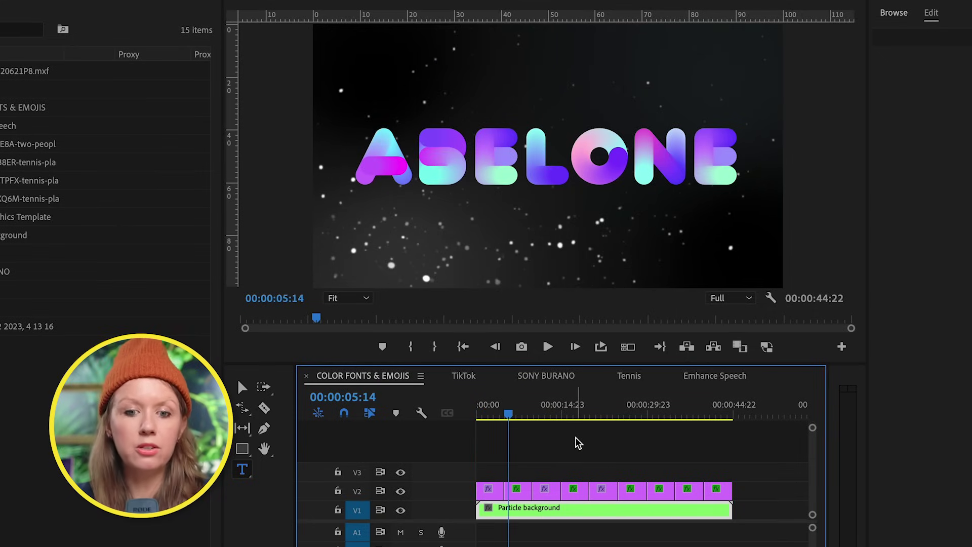
{"action": "left_click_drag", "start_coordinate": [511, 411], "coordinate": [716, 477]}
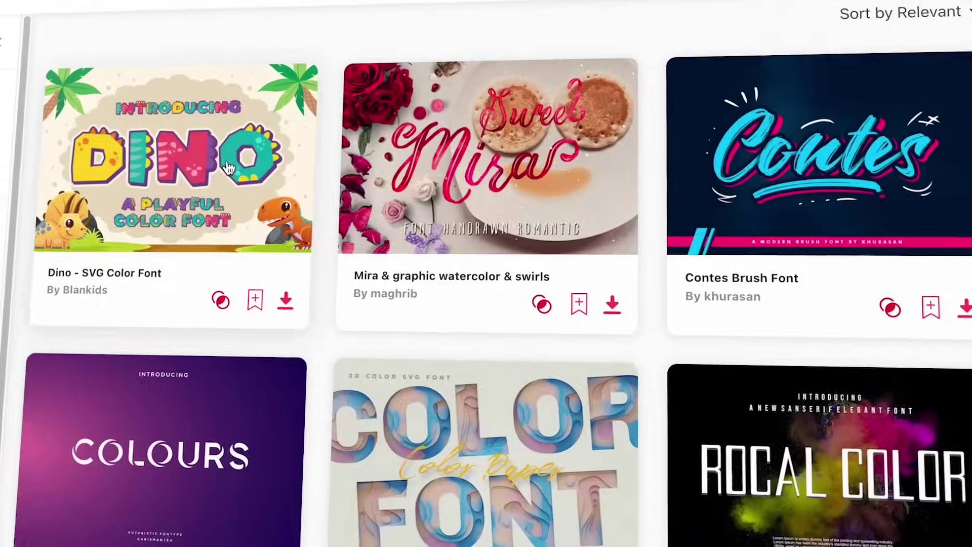
{"action": "scroll", "coordinate": [207, 209], "scroll_direction": "down", "scroll_amount": 5}
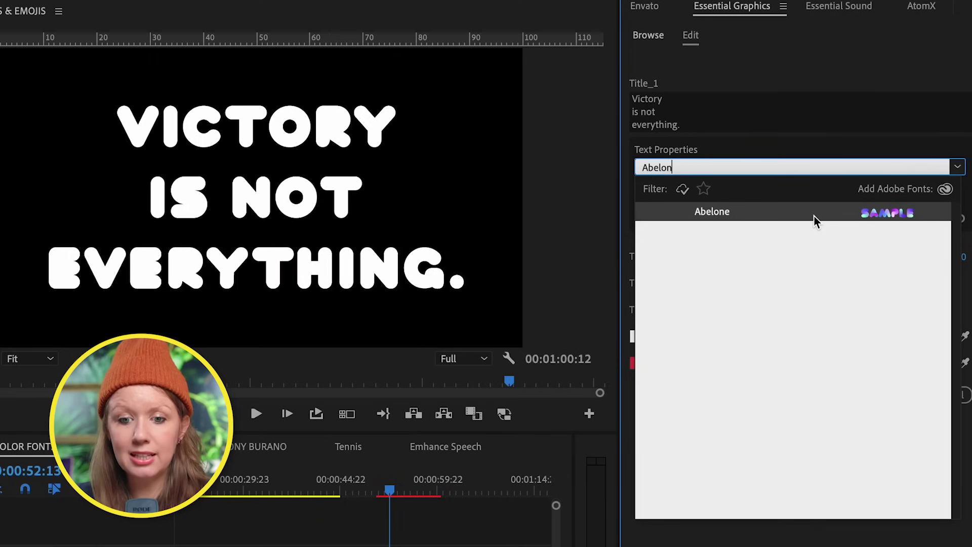
Set the template title in Abelone, scrub to preview it, and drop an AtomX Elastic preset at V3's start.
{"action": "left_click", "coordinate": [813, 215]}
{"action": "left_click_drag", "start_coordinate": [393, 479], "coordinate": [380, 489]}
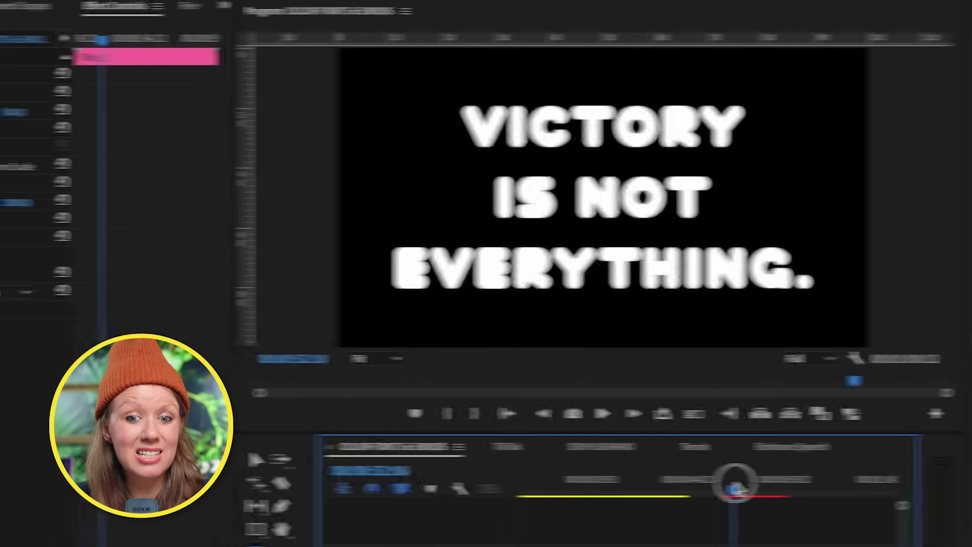
{"action": "left_click_drag", "start_coordinate": [739, 493], "coordinate": [752, 490]}
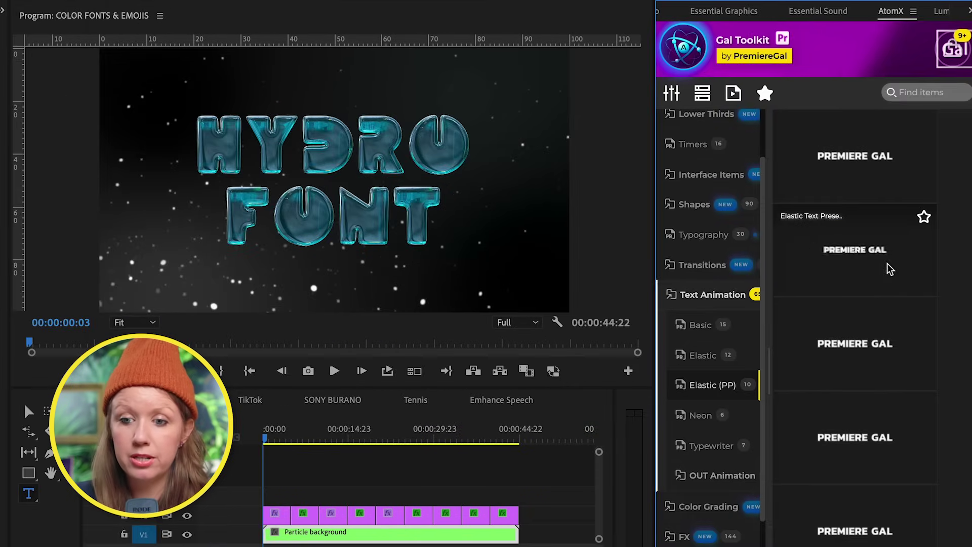
{"action": "left_click_drag", "start_coordinate": [861, 344], "coordinate": [301, 482]}
{"action": "left_click_drag", "start_coordinate": [470, 401], "coordinate": [445, 409]}
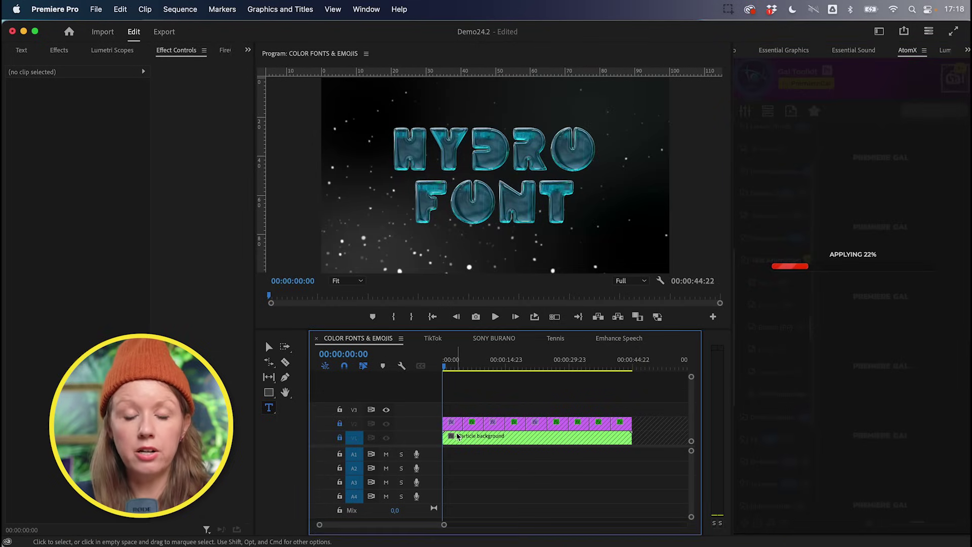
Play the Elastic Text Preset 03 animation, then nest the V2 title clips into one sequence.
{"action": "key", "text": "space"}
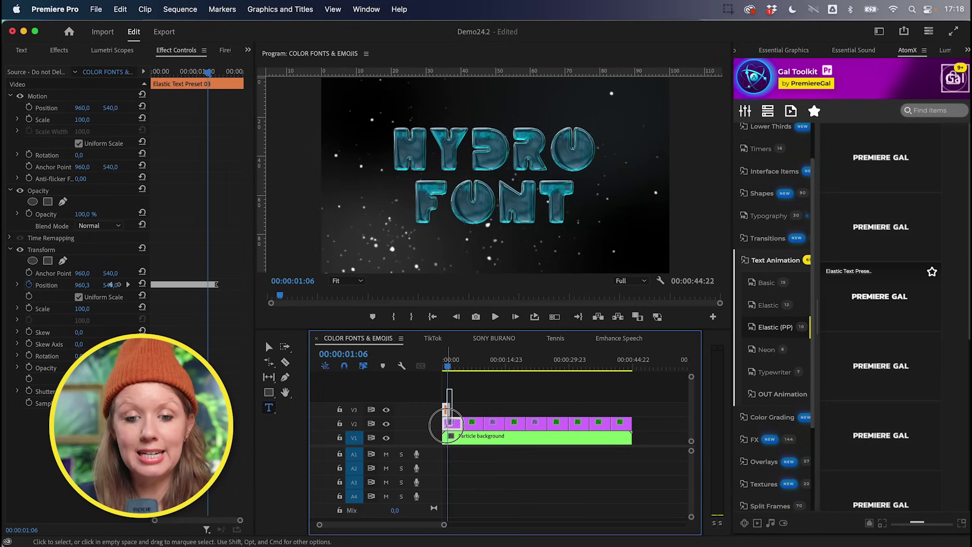
{"action": "left_click", "coordinate": [450, 425]}
{"action": "right_click", "coordinate": [449, 428]}
{"action": "left_click", "coordinate": [483, 349]}
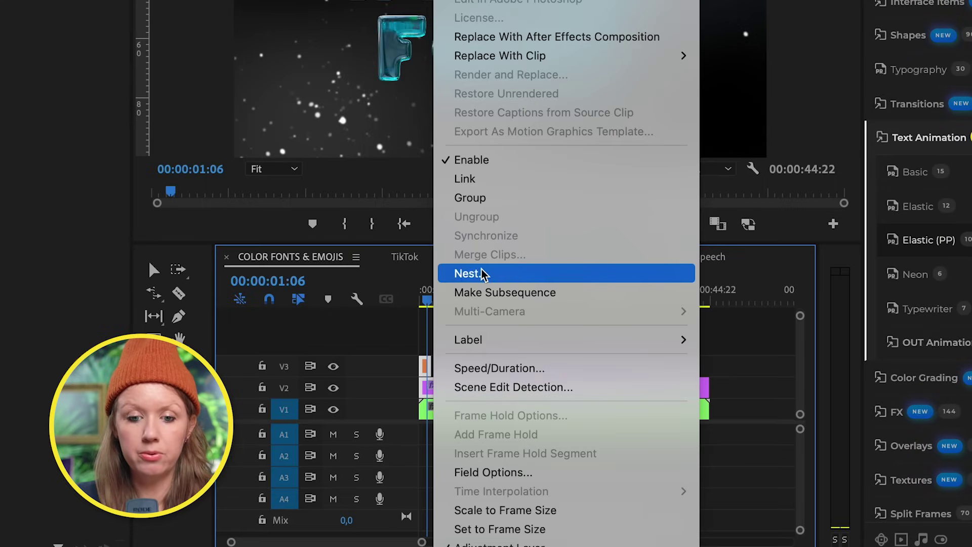
{"action": "left_click", "coordinate": [544, 198]}
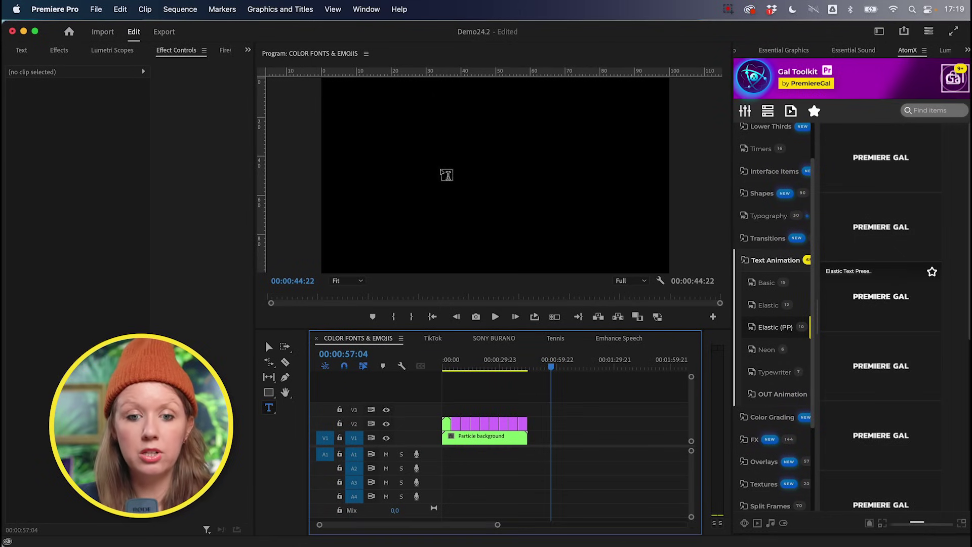
Start a new text box and insert emojis from Edit > Emoji & Symbols.
{"action": "left_click", "coordinate": [444, 173]}
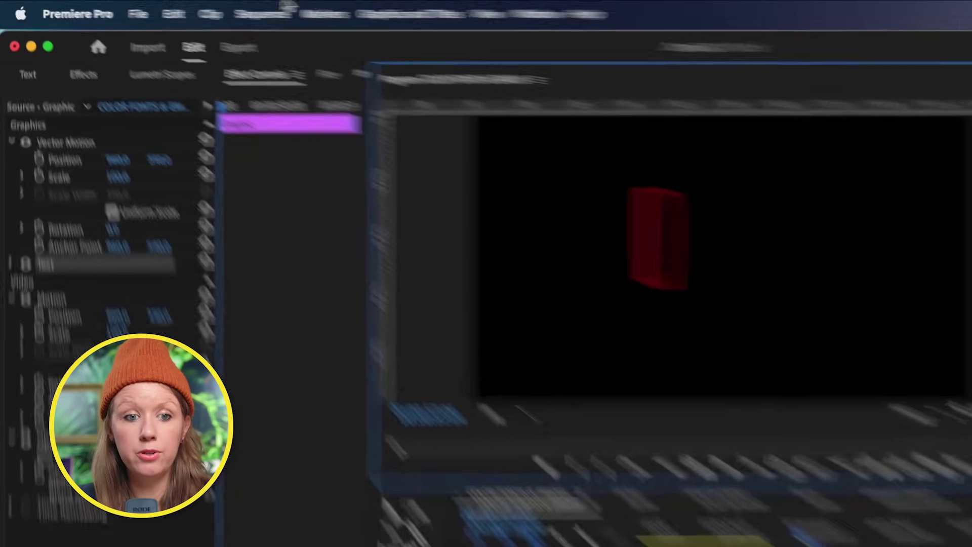
{"action": "left_click", "coordinate": [174, 14]}
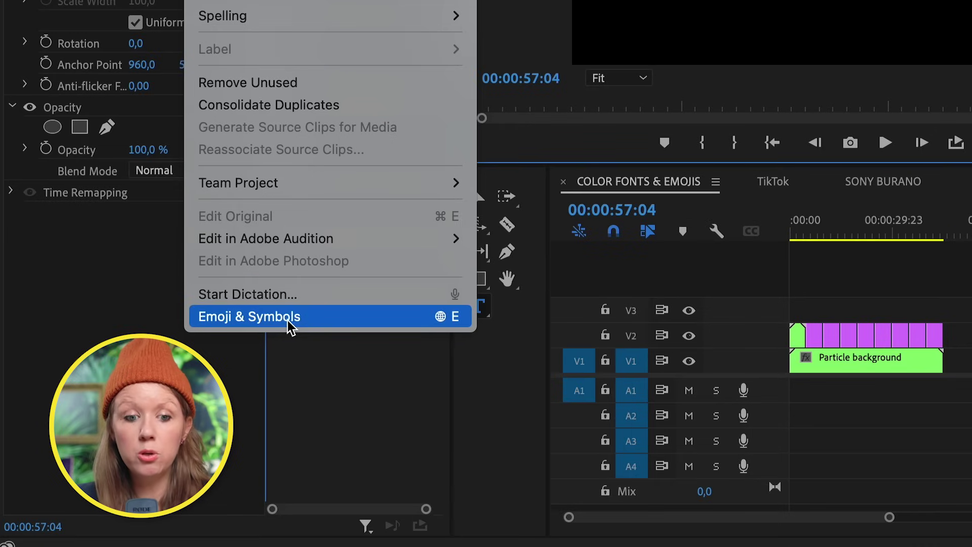
{"action": "left_click", "coordinate": [291, 316]}
{"action": "left_click_drag", "start_coordinate": [562, 187], "coordinate": [365, 84]}
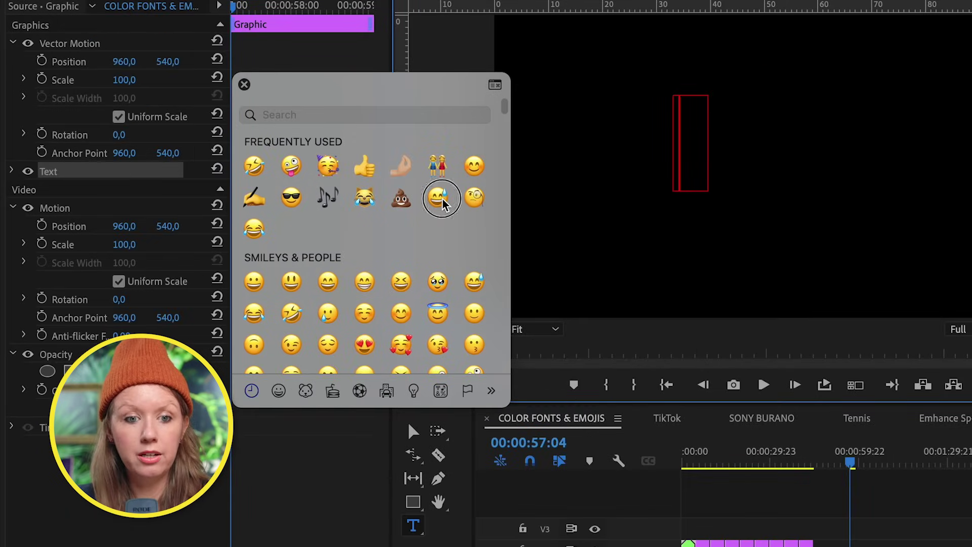
{"action": "left_click", "coordinate": [442, 204]}
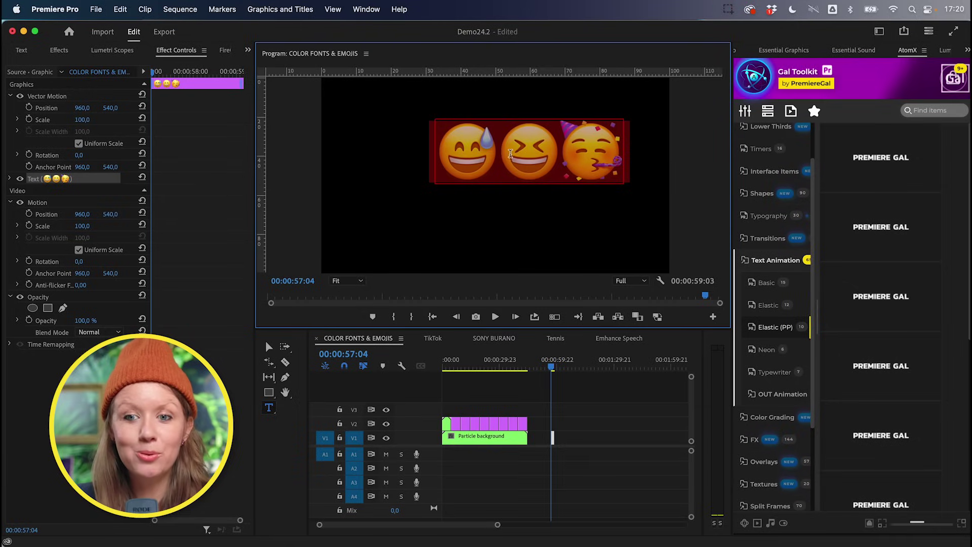
Center the emoji title horizontally and vertically, then deselect it and adjust the timeline view.
{"action": "left_click", "coordinate": [783, 51]}
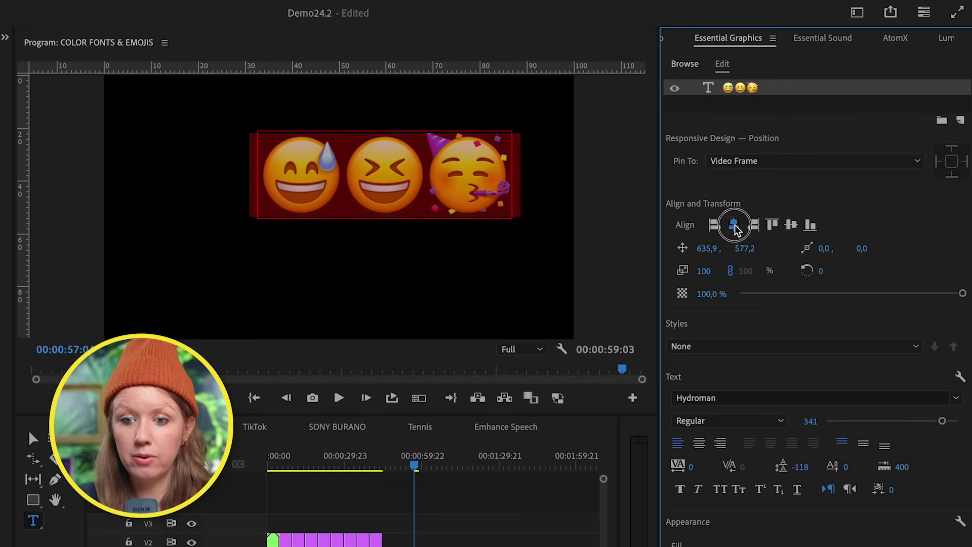
{"action": "left_click", "coordinate": [735, 225]}
{"action": "left_click", "coordinate": [791, 225]}
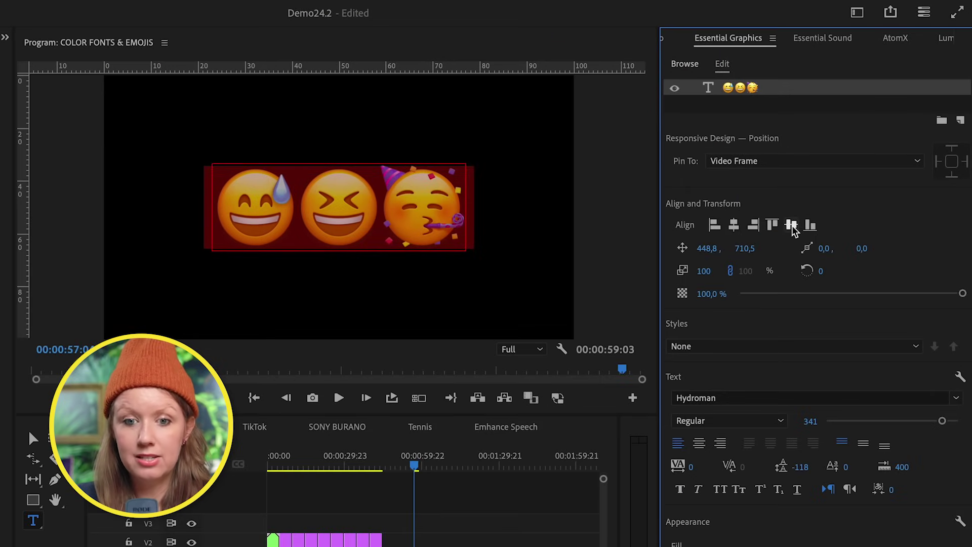
{"action": "left_click", "coordinate": [481, 527]}
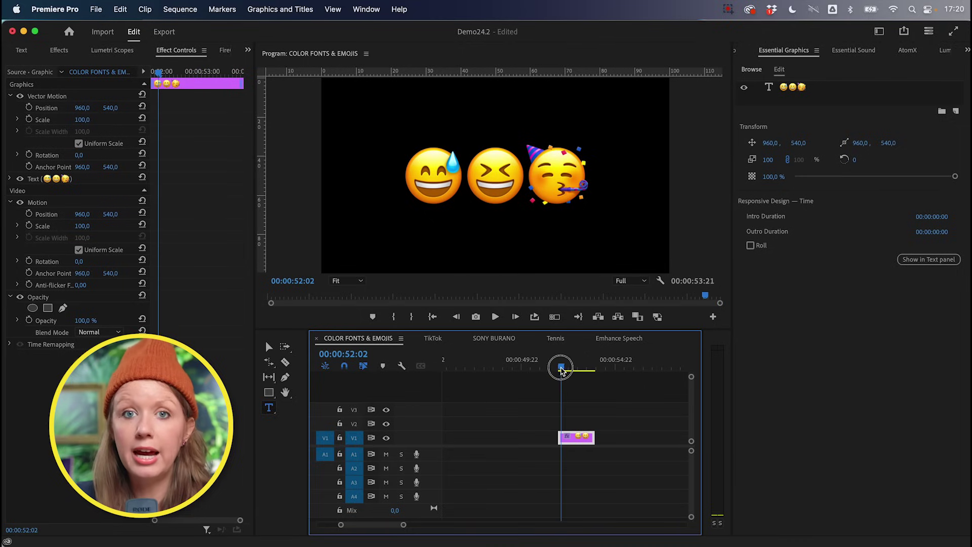
{"action": "left_click_drag", "start_coordinate": [569, 366], "coordinate": [572, 371]}
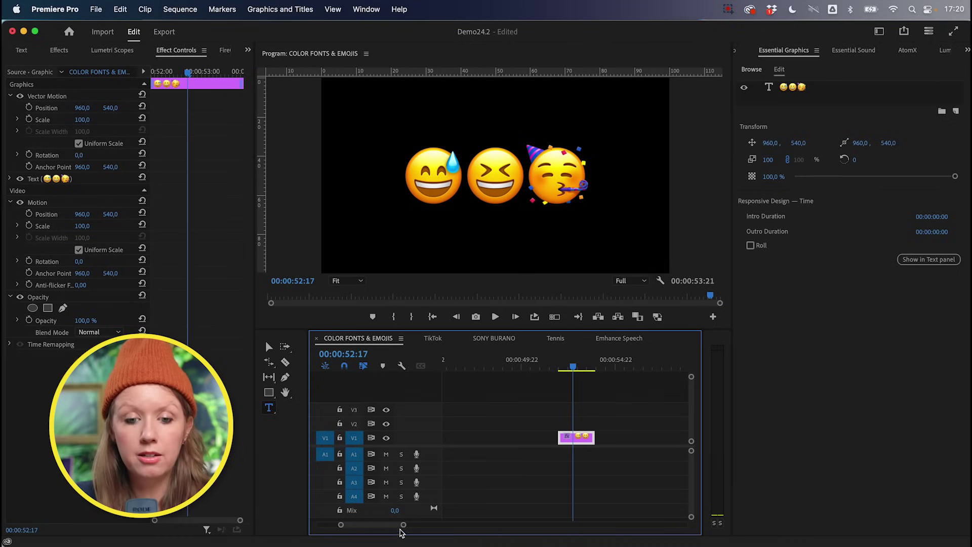
{"action": "mouse_move", "coordinate": [404, 526]}
{"action": "left_mouse_down"}
{"action": "mouse_move", "coordinate": [440, 525]}
{"action": "mouse_move", "coordinate": [391, 528]}
{"action": "left_mouse_up"}
Open the nested sequence, inspect its text preset and emoji title clips, and play it.
{"action": "double_click", "coordinate": [448, 422]}
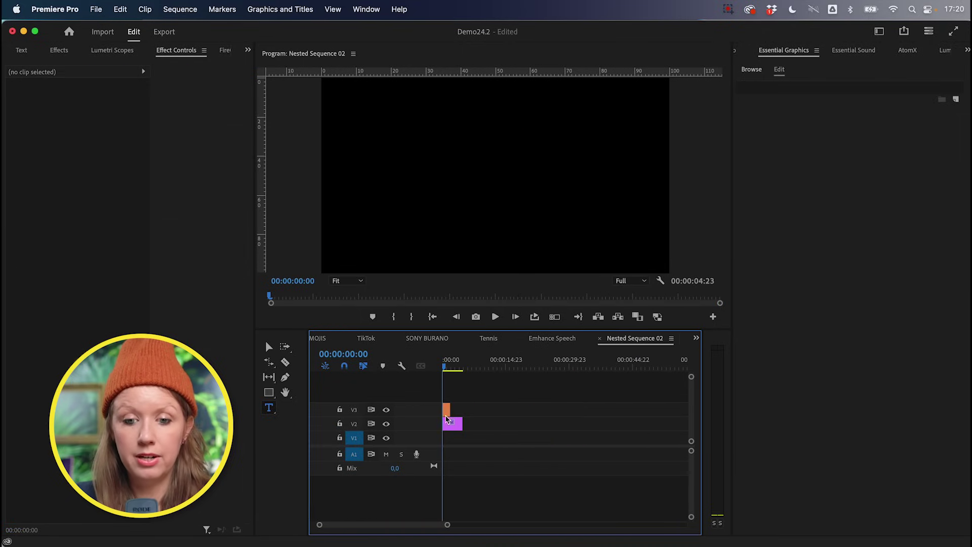
{"action": "left_click", "coordinate": [446, 412]}
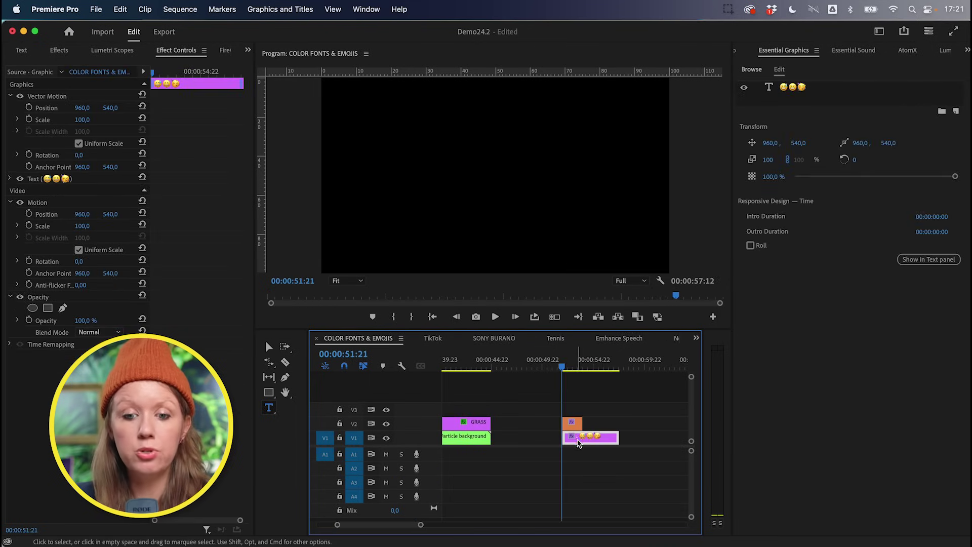
{"action": "left_click", "coordinate": [572, 423]}
{"action": "key", "text": "space"}
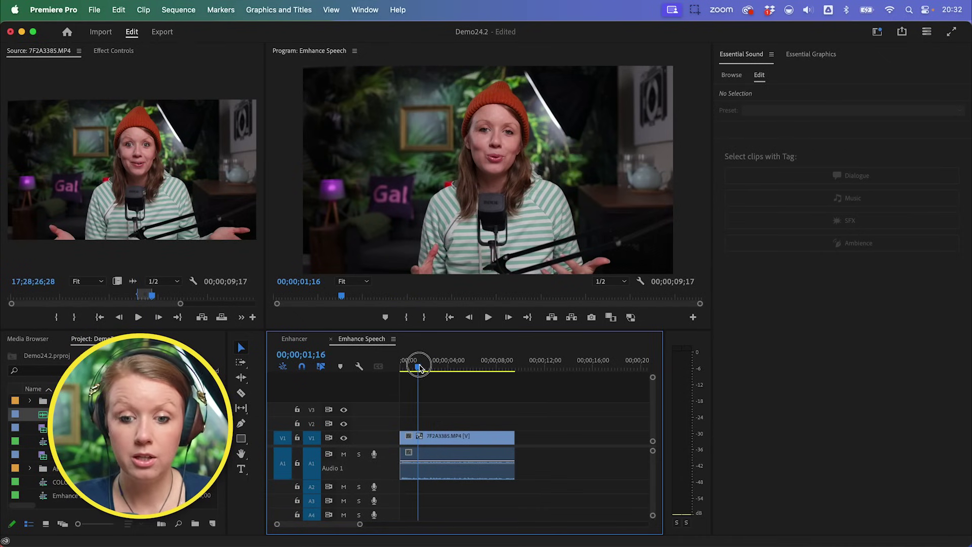
Scrub the Enhance Speech playhead back to about 00;00;01;04.
{"action": "left_click_drag", "start_coordinate": [420, 366], "coordinate": [415, 369]}
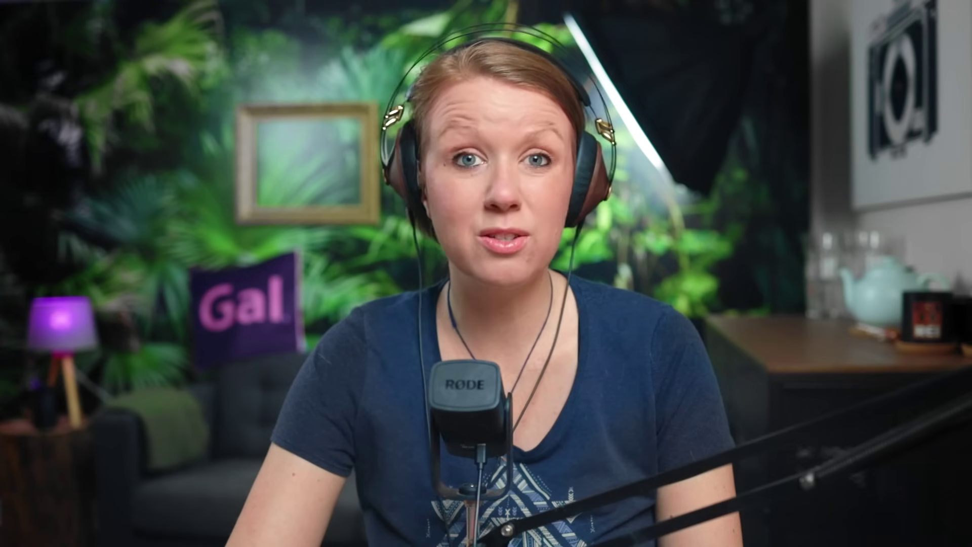
Select the 7F2A3385.MP4 audio clip to bring up its Dialogue settings in Essential Sound.
{"action": "left_click", "coordinate": [468, 453]}
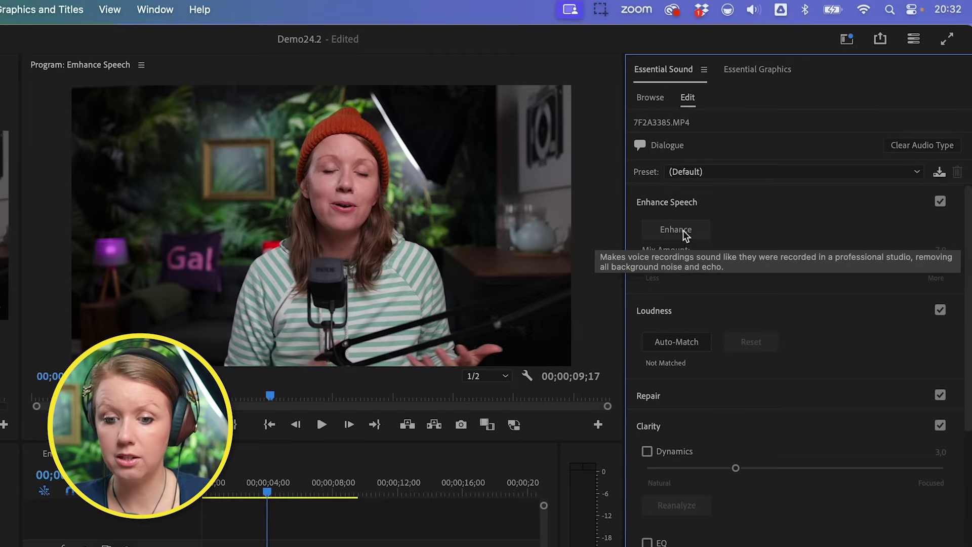
Apply Enhance Speech to the 7F2A3385.MP4 dialogue and play the sequence from the start.
{"action": "left_click", "coordinate": [677, 229]}
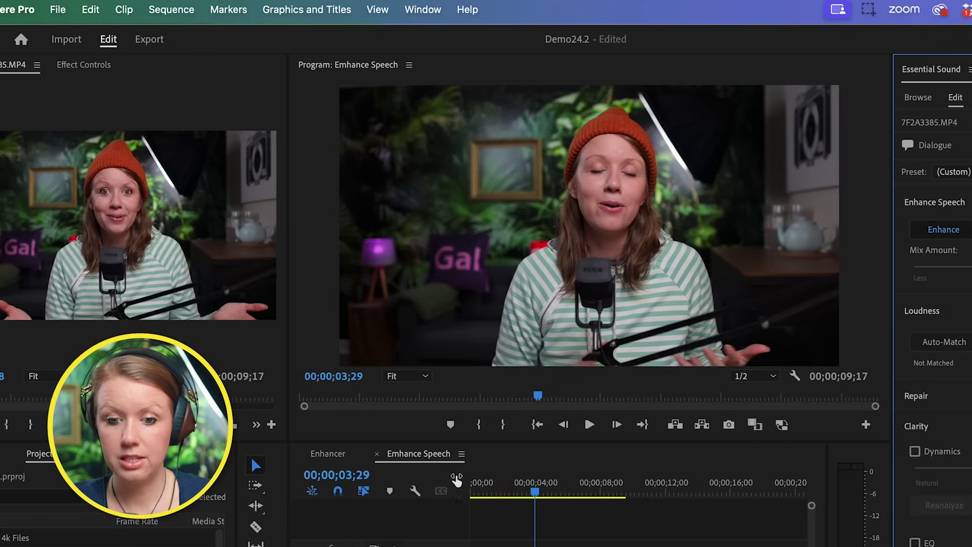
{"action": "left_click", "coordinate": [474, 488]}
{"action": "key", "text": "space"}
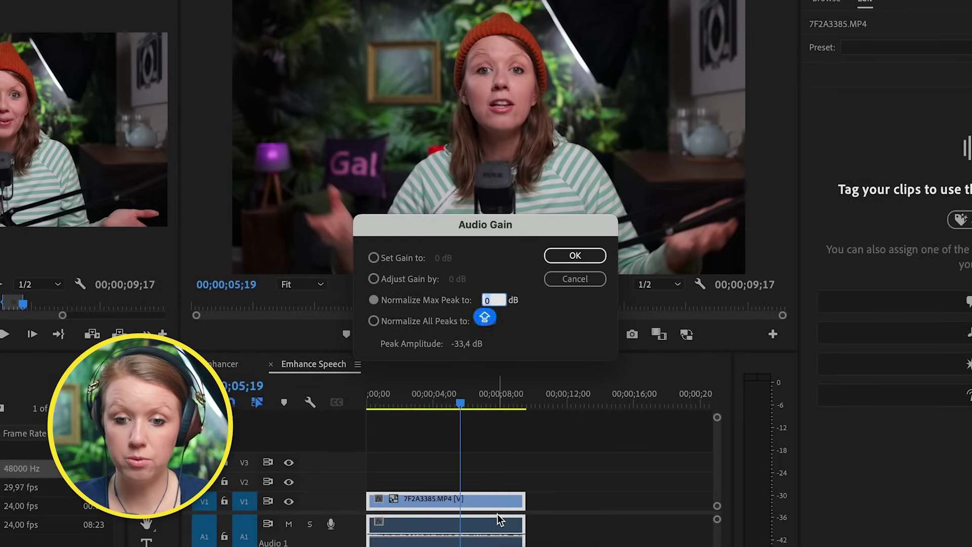
Normalize the clip's audio to a 0 dB maximum peak in Audio Gain.
{"action": "left_click", "coordinate": [420, 305]}
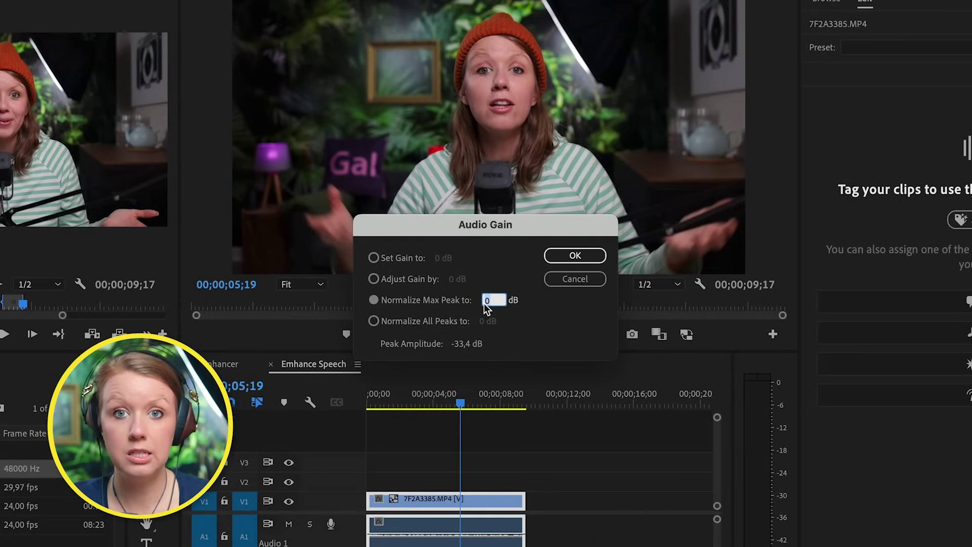
{"action": "left_click", "coordinate": [575, 256]}
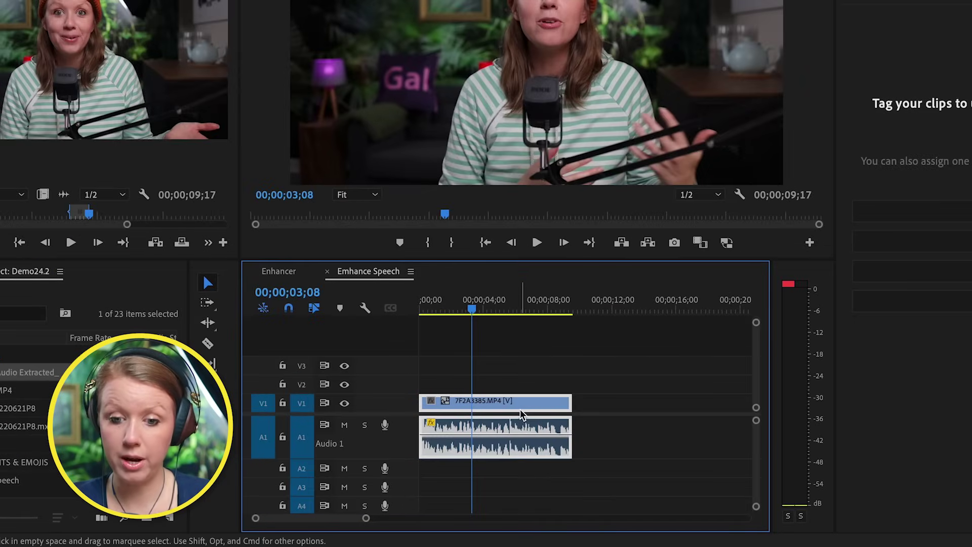
Unlink 7F2A3385.MP4's video from its audio and open the audio clip's context menu.
{"action": "left_click", "coordinate": [529, 406]}
{"action": "left_click", "coordinate": [531, 403]}
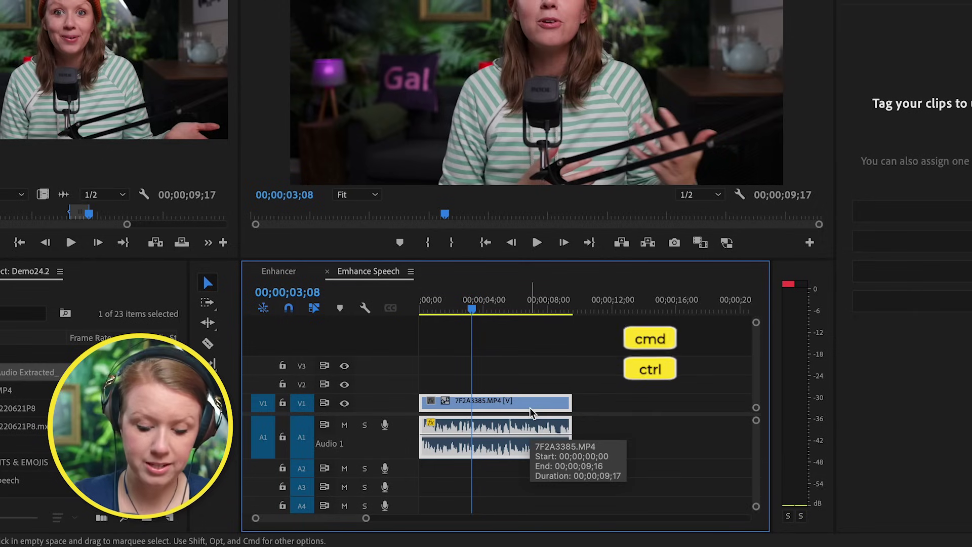
{"action": "key", "text": "super+l"}
{"action": "left_click", "coordinate": [513, 426]}
{"action": "right_click", "coordinate": [513, 425]}
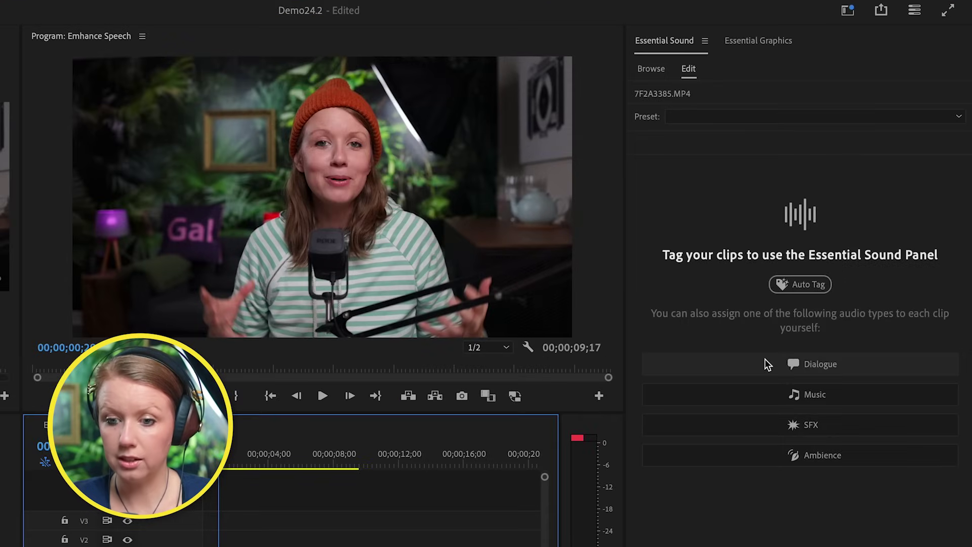
Tag the extracted 7F2A3385 Audio Extracted_2.wav as Dialogue and apply Enhance Speech to it.
{"action": "left_click", "coordinate": [815, 295]}
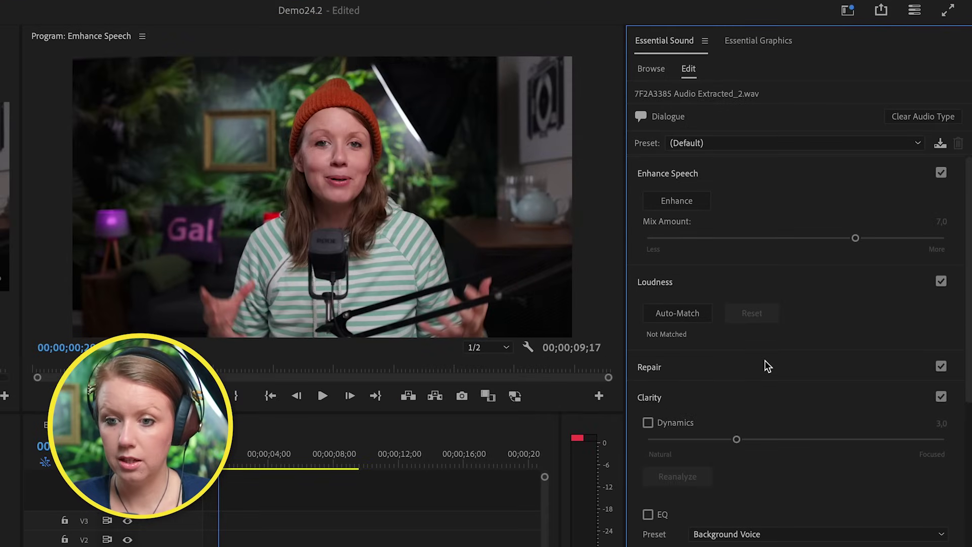
{"action": "left_click", "coordinate": [678, 201]}
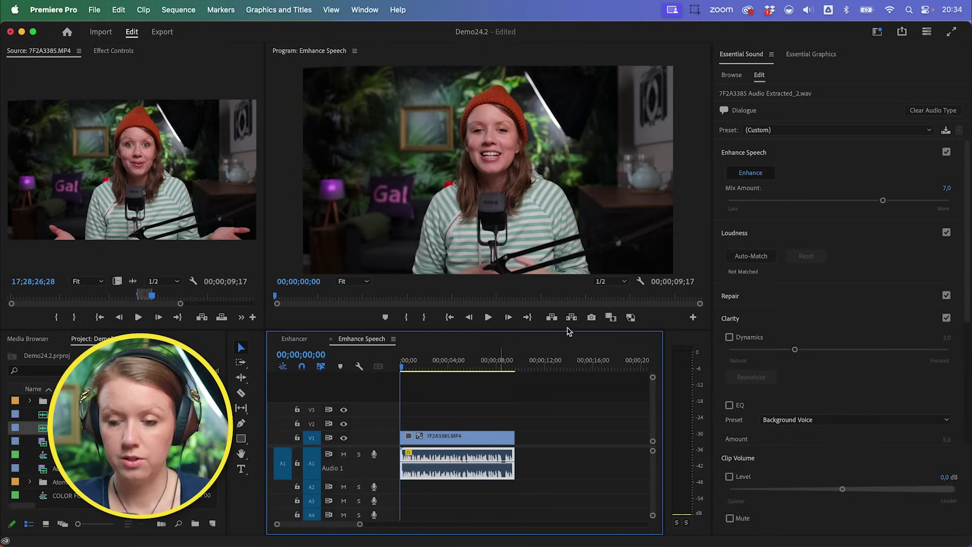
Turn Enhance Speech off and play the unenhanced audio from near the start for comparison.
{"action": "left_click", "coordinate": [946, 152]}
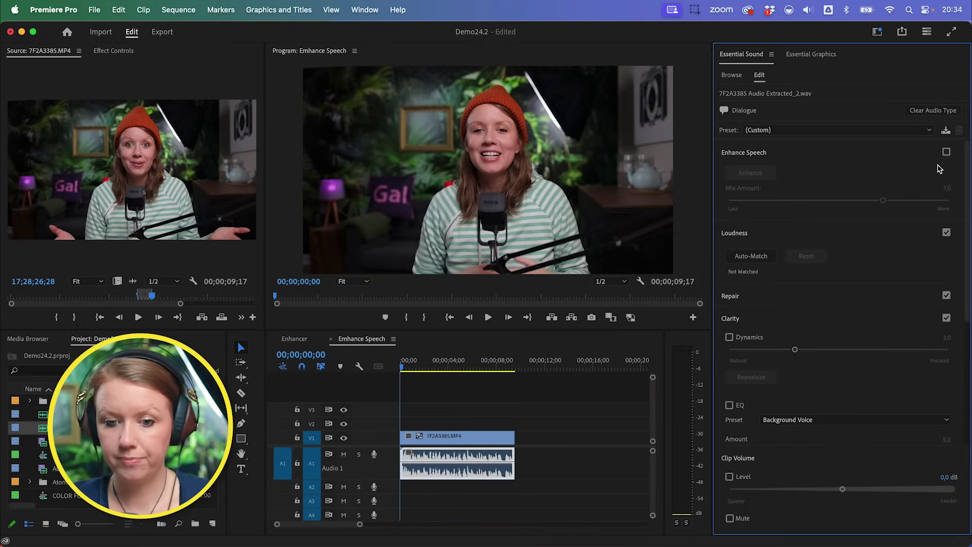
{"action": "key", "text": "space"}
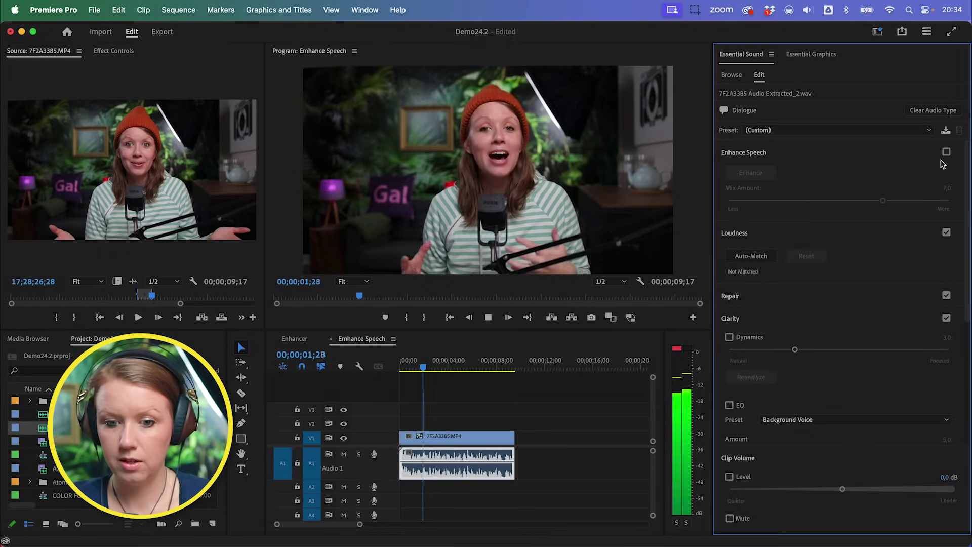
{"action": "key", "text": "space"}
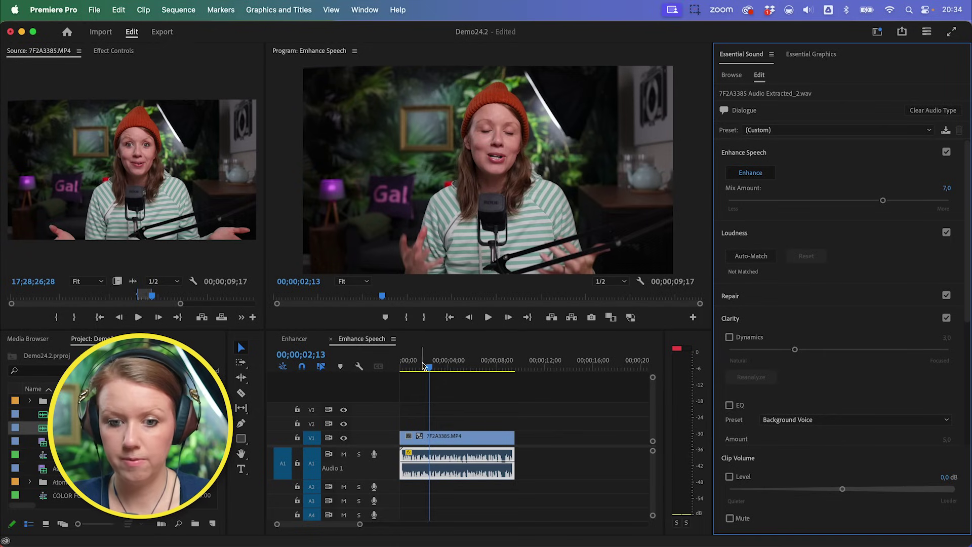
{"action": "left_click", "coordinate": [405, 366]}
{"action": "key", "text": "space"}
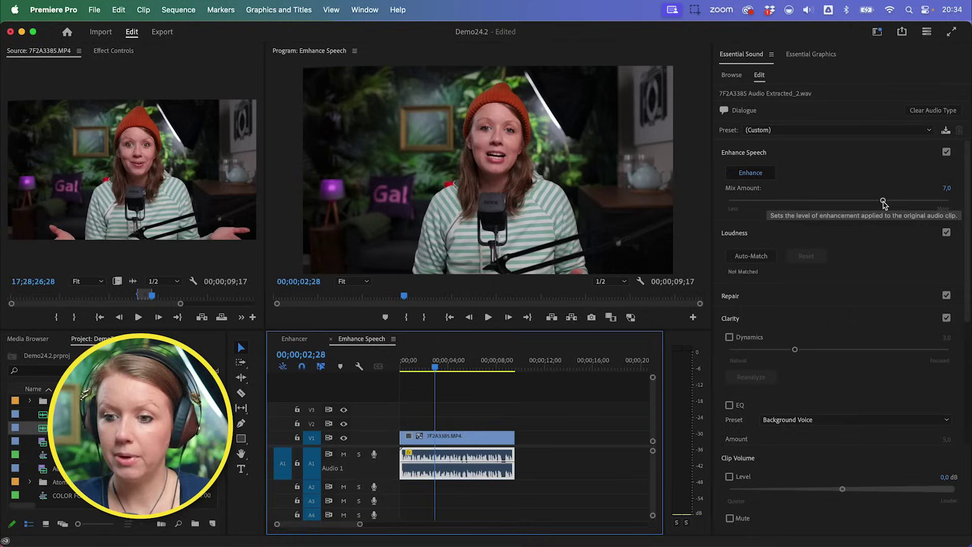
Raise the Mix Amount to 9,0, replay from the start, then lower it to about 7,5.
{"action": "left_click", "coordinate": [884, 202]}
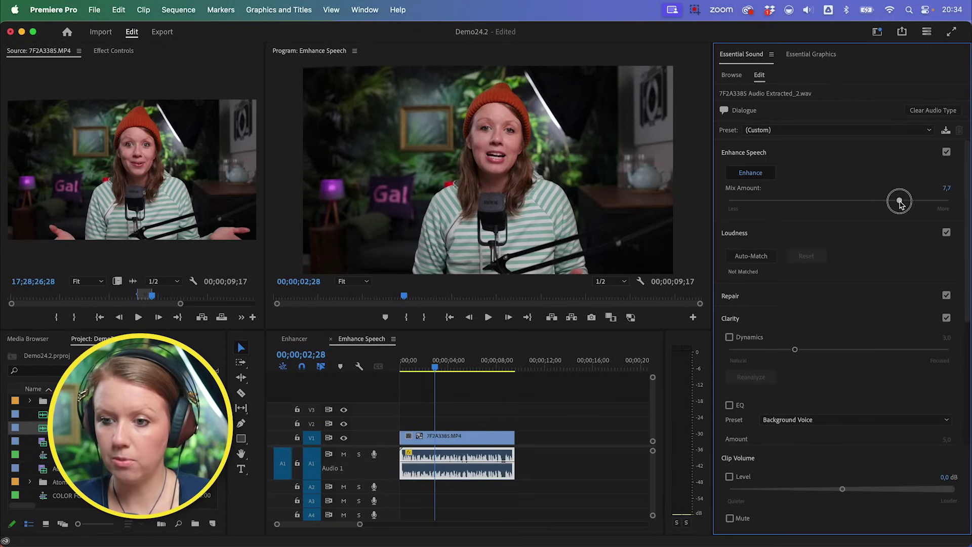
{"action": "left_click_drag", "start_coordinate": [906, 204], "coordinate": [927, 201]}
{"action": "left_click", "coordinate": [526, 529]}
{"action": "key", "text": "Home"}
{"action": "key", "text": "space"}
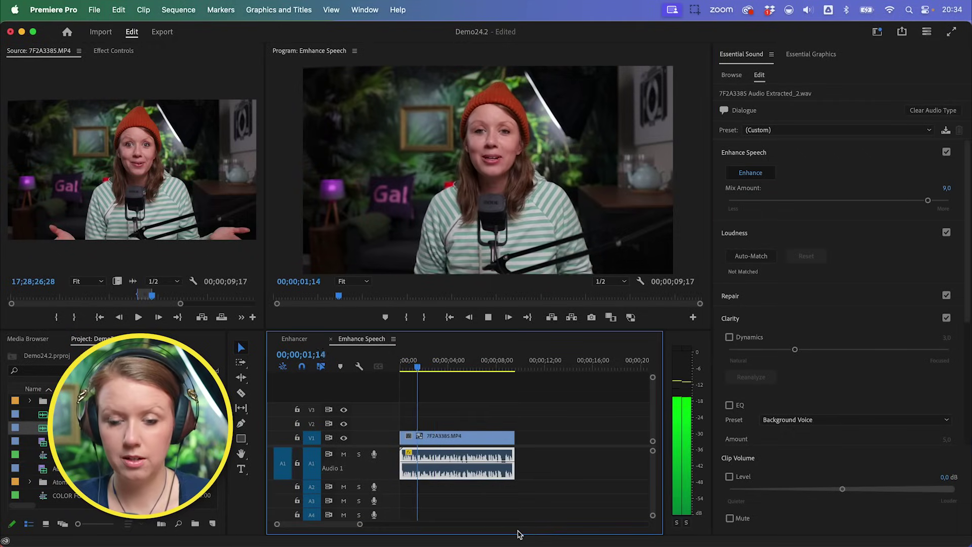
{"action": "key", "text": "space"}
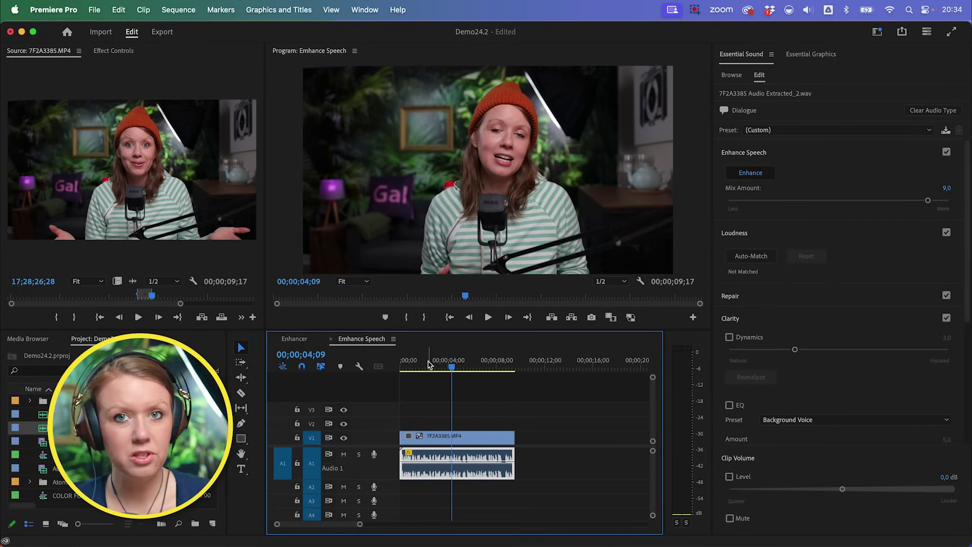
{"action": "left_click_drag", "start_coordinate": [431, 360], "coordinate": [399, 358]}
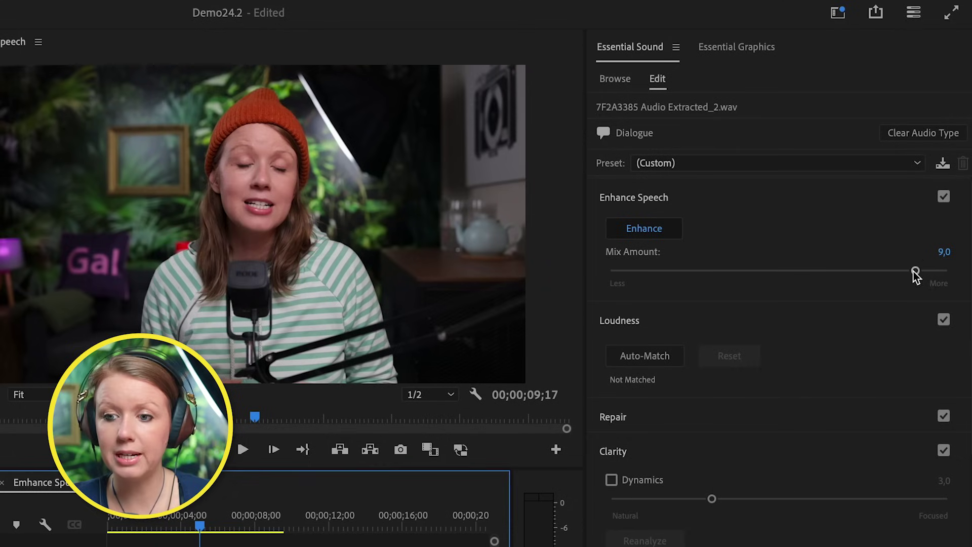
{"action": "left_click_drag", "start_coordinate": [926, 201], "coordinate": [898, 201]}
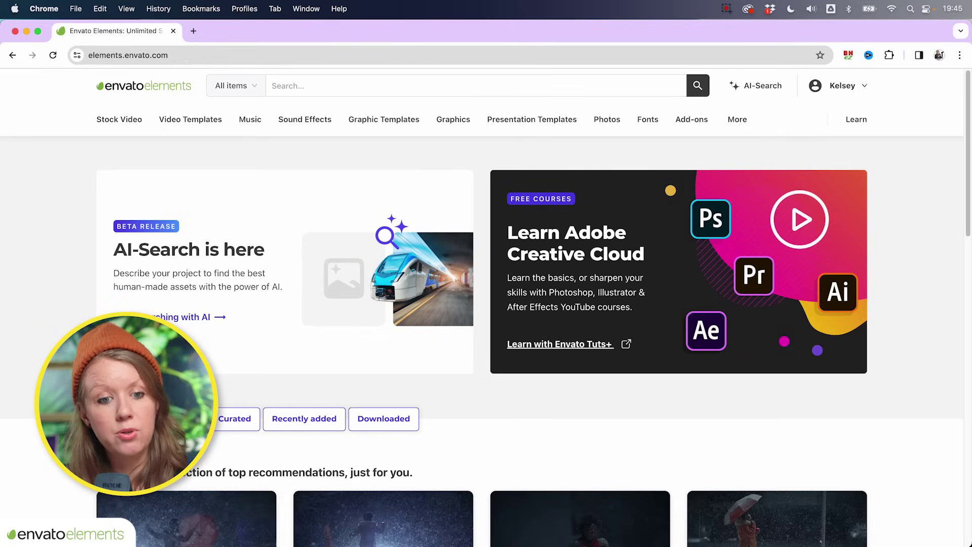
In Envato AI-Search, describe a tennis commercial needing b-roll shots and a pumping soundtrack.
{"action": "left_click", "coordinate": [175, 317]}
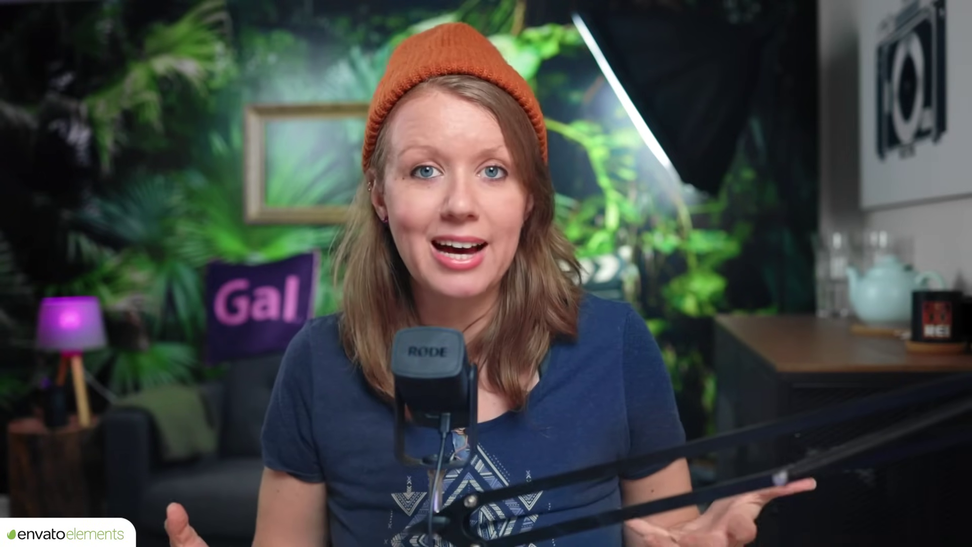
{"action": "type", "text": "king a commercial promoting Tennis. I need awesome broll shots and a"}
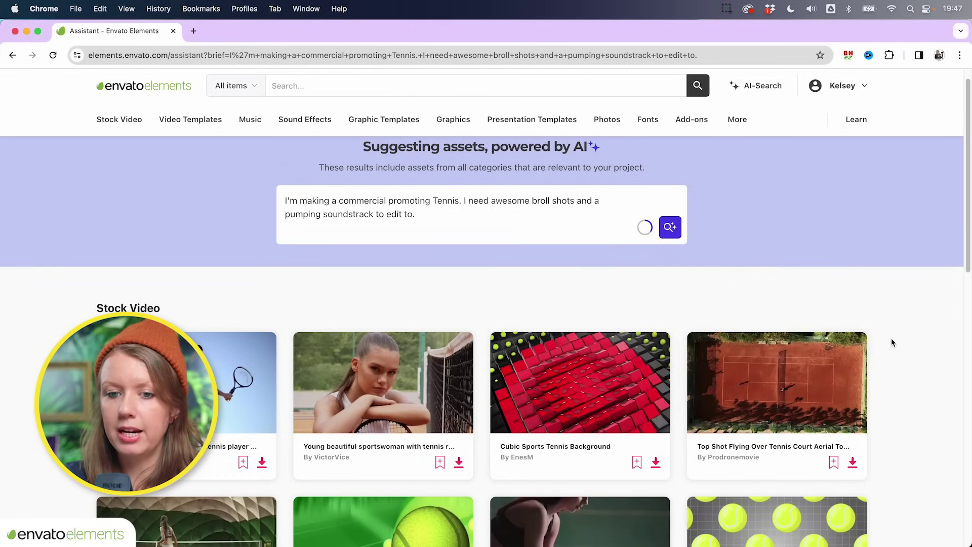
Browse the tennis results, preview the Pump and Pump It tracks, and add Pump It to a project.
{"action": "scroll", "coordinate": [891, 338], "scroll_direction": "down", "scroll_amount": 3}
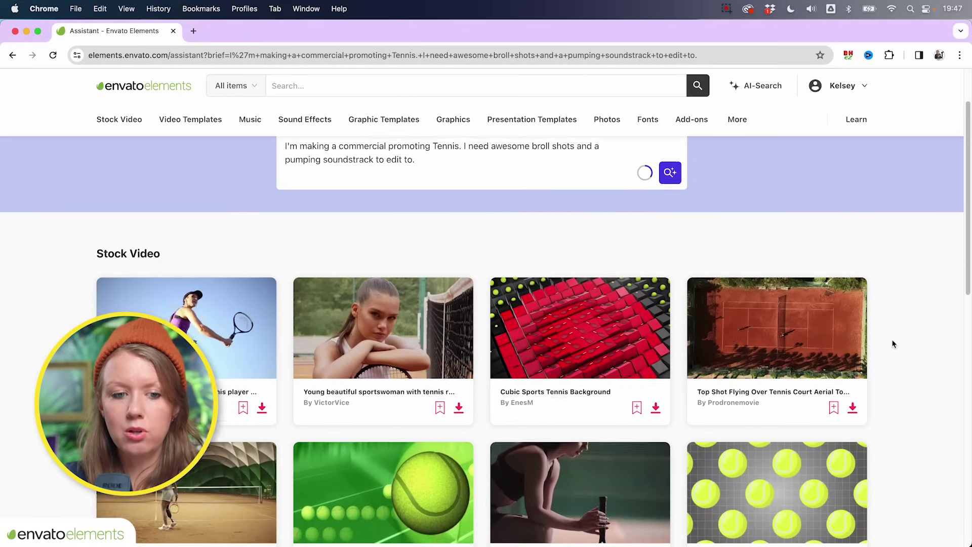
{"action": "scroll", "coordinate": [752, 337], "scroll_direction": "down", "scroll_amount": 2}
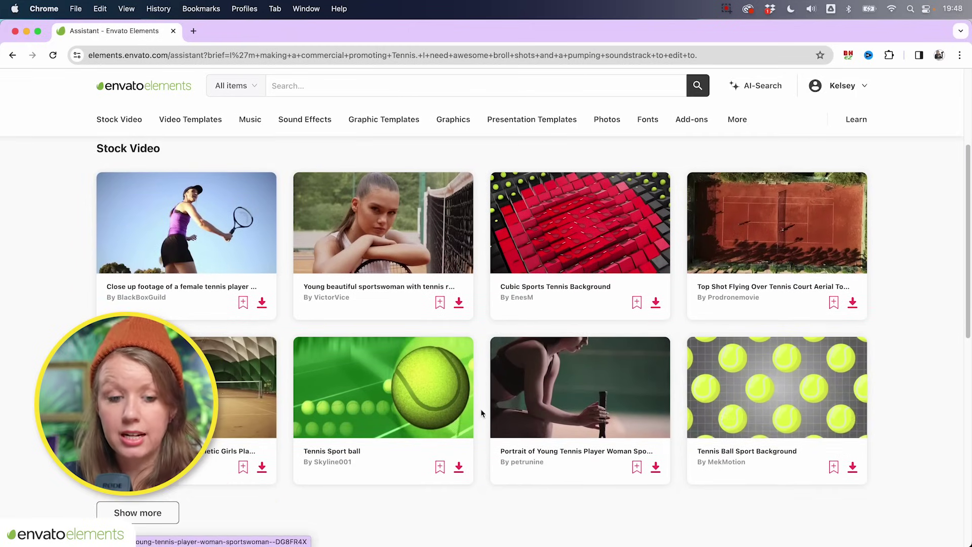
{"action": "scroll", "coordinate": [481, 413], "scroll_direction": "down", "scroll_amount": 3}
{"action": "scroll", "coordinate": [523, 363], "scroll_direction": "up", "scroll_amount": 5}
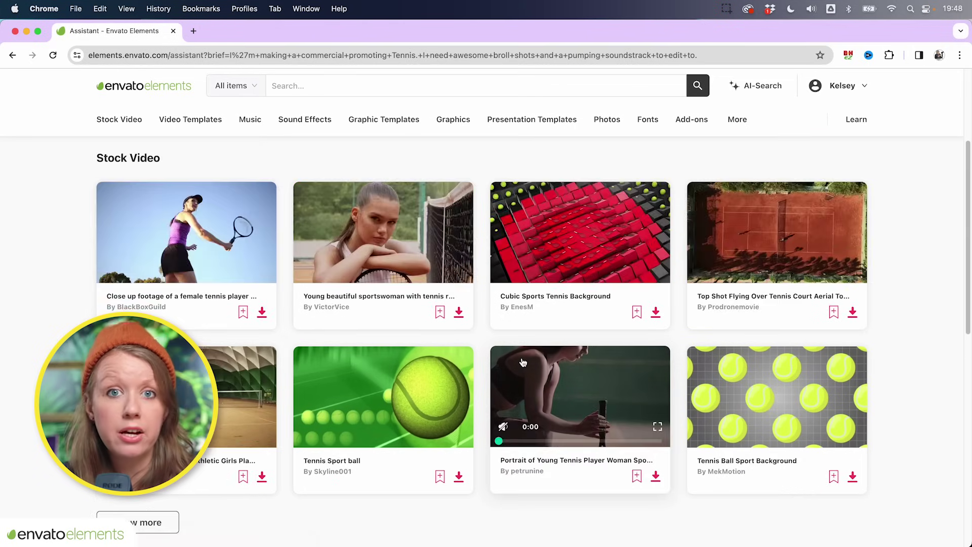
{"action": "scroll", "coordinate": [523, 363], "scroll_direction": "down", "scroll_amount": 1}
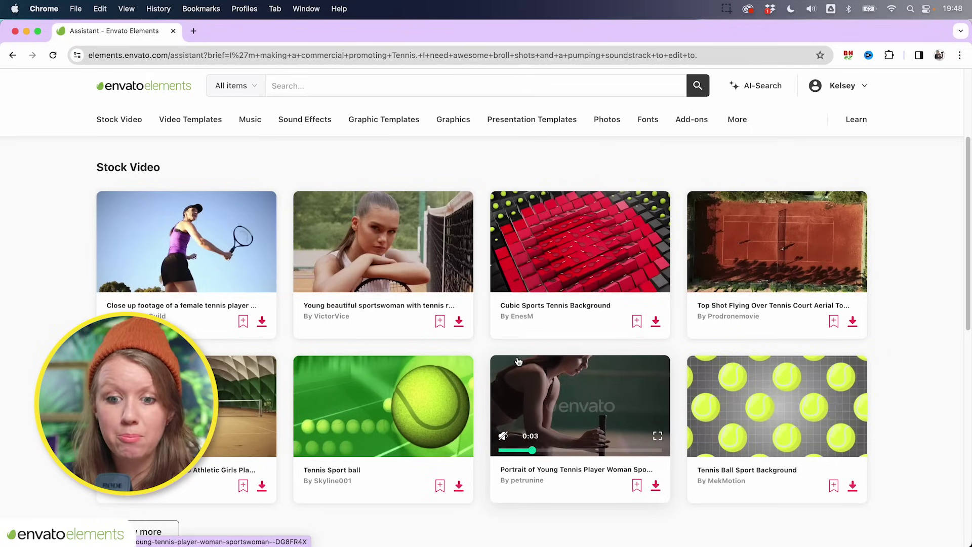
{"action": "scroll", "coordinate": [460, 350], "scroll_direction": "down", "scroll_amount": 5}
{"action": "left_click", "coordinate": [284, 358]}
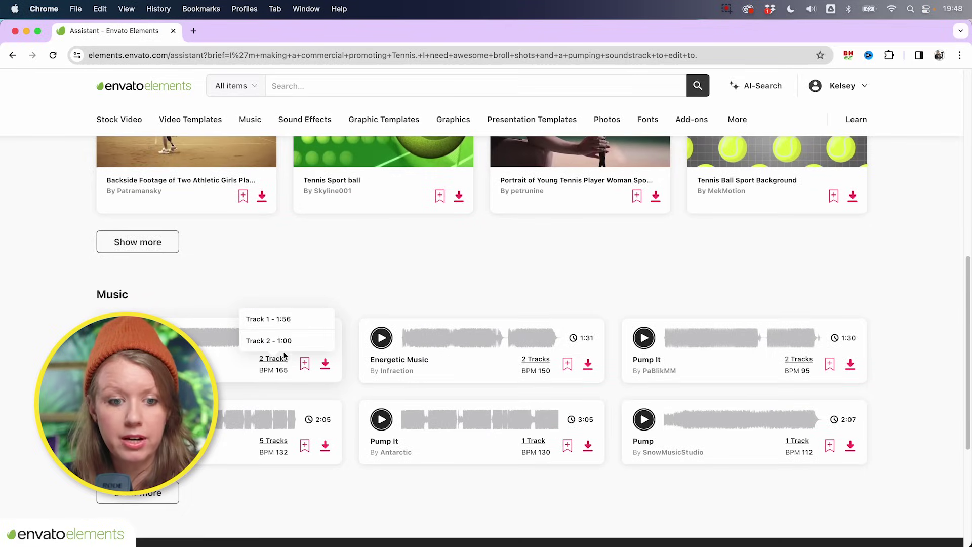
{"action": "left_click", "coordinate": [650, 431]}
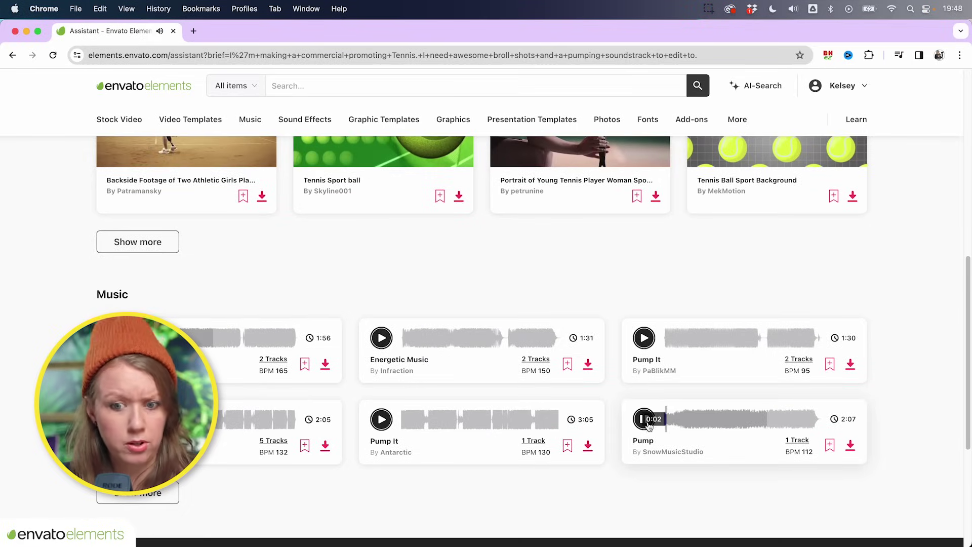
{"action": "left_click", "coordinate": [644, 337]}
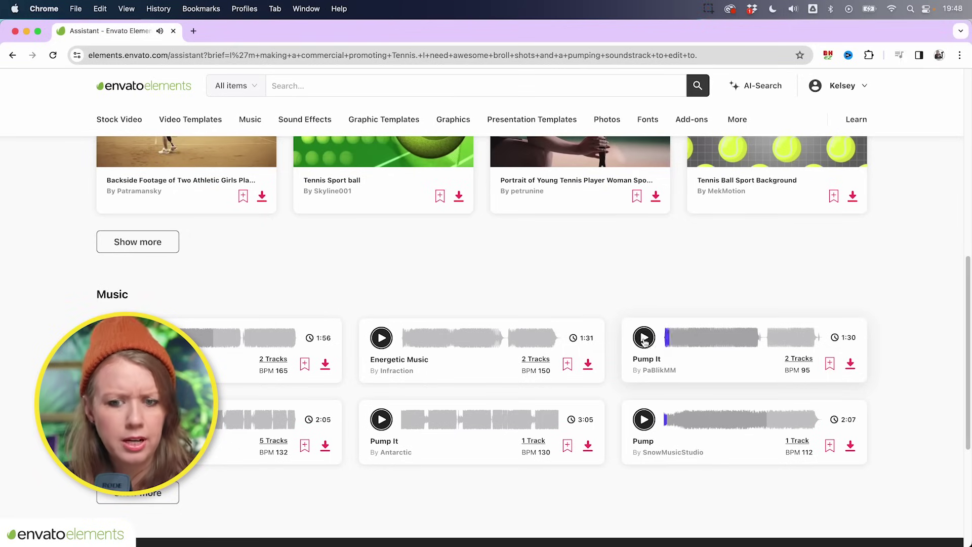
{"action": "left_click", "coordinate": [848, 364]}
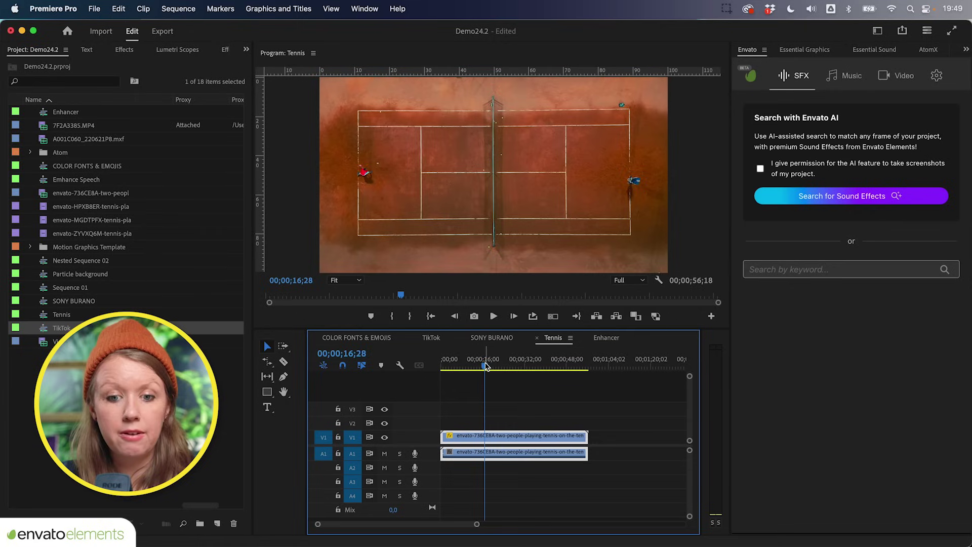
Move the Tennis sequence playhead forward and allow the AI to take project screenshots.
{"action": "left_click_drag", "start_coordinate": [480, 366], "coordinate": [485, 370]}
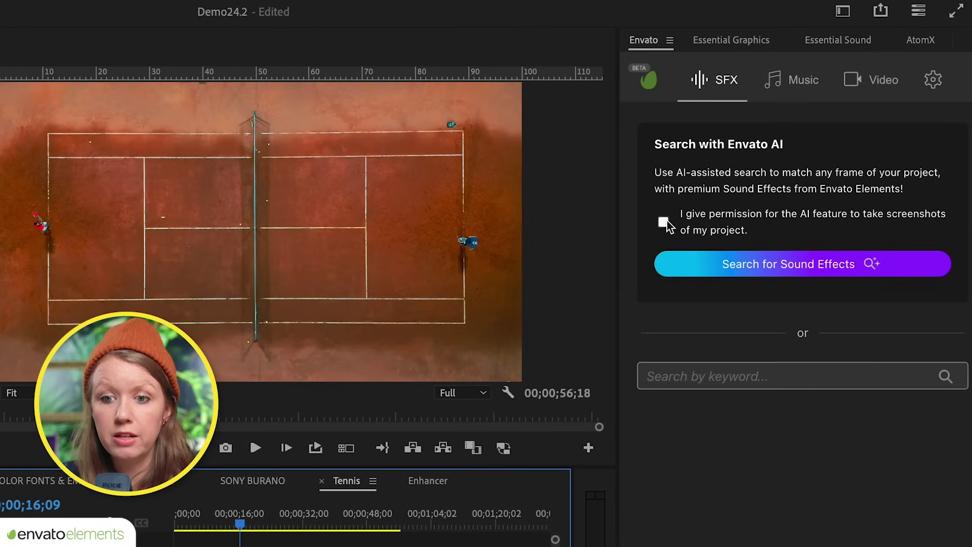
{"action": "left_click", "coordinate": [664, 223]}
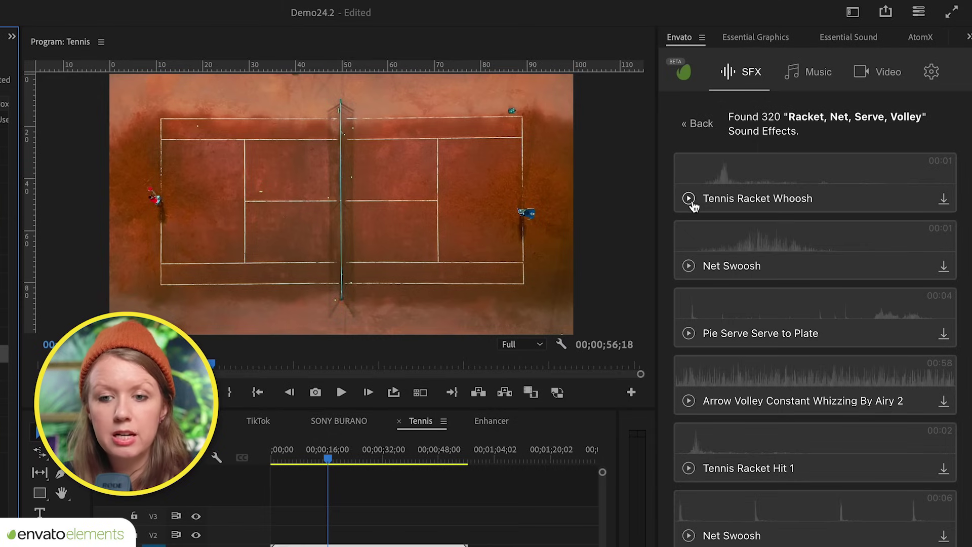
{"action": "left_click", "coordinate": [688, 199]}
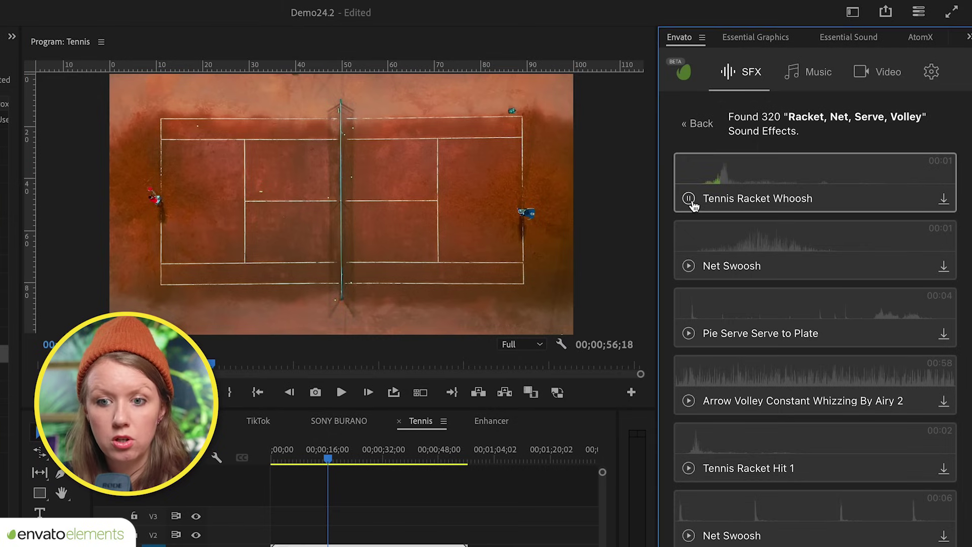
{"action": "left_click", "coordinate": [689, 267]}
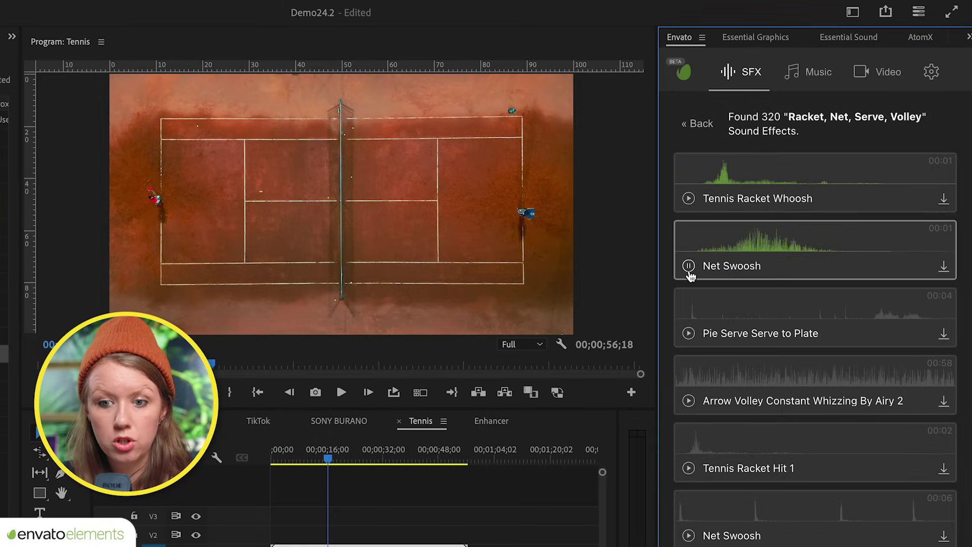
{"action": "scroll", "coordinate": [685, 474], "scroll_direction": "down", "scroll_amount": 1}
{"action": "left_click", "coordinate": [689, 459]}
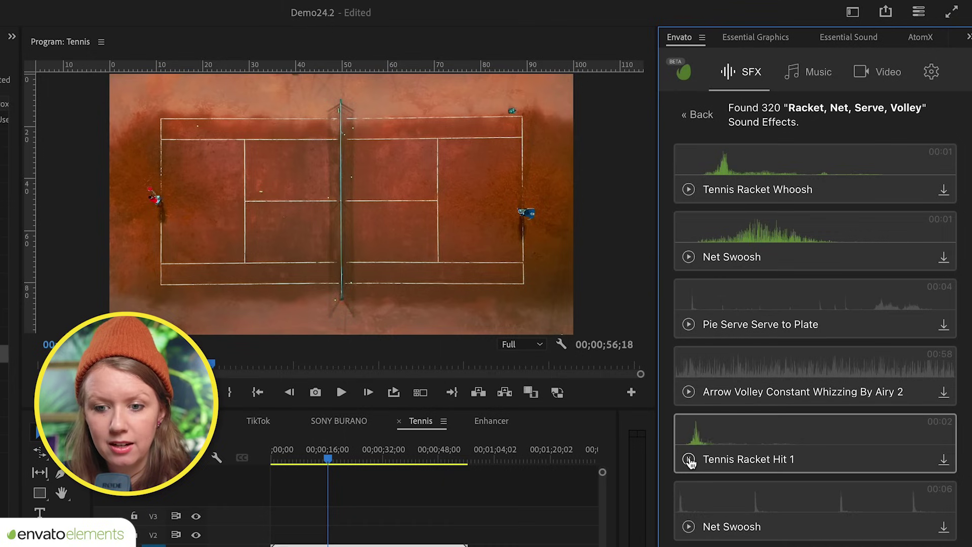
{"action": "scroll", "coordinate": [815, 318], "scroll_direction": "down", "scroll_amount": 5}
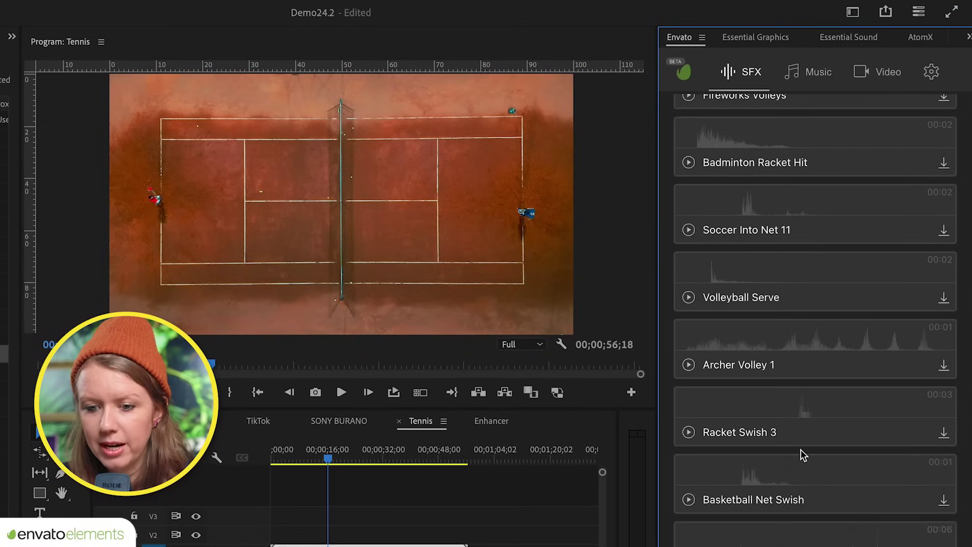
{"action": "scroll", "coordinate": [800, 448], "scroll_direction": "up", "scroll_amount": 6}
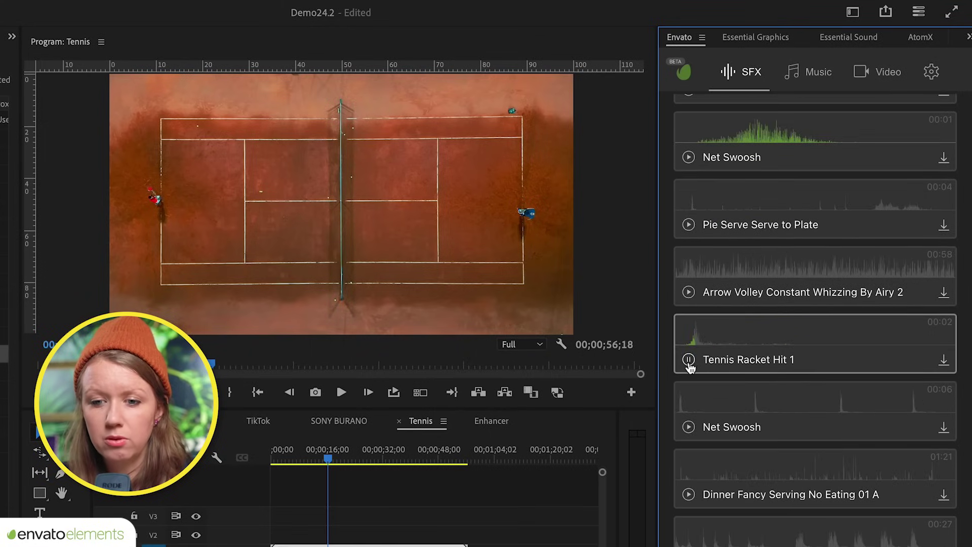
Download Tennis Racket Hit 1, place it on track A2 at the clip's start, and view stock videos.
{"action": "left_click", "coordinate": [944, 361]}
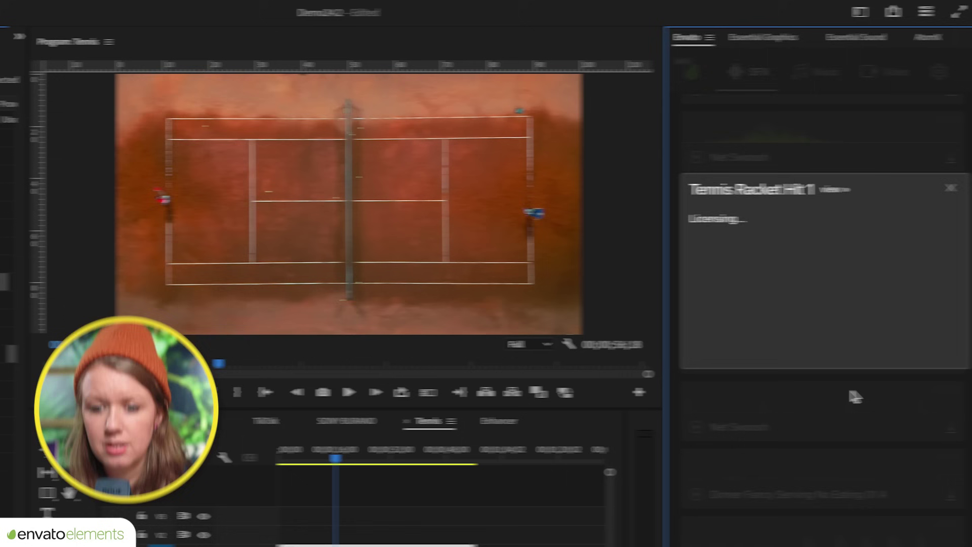
{"action": "left_click_drag", "start_coordinate": [66, 280], "coordinate": [599, 546]}
{"action": "left_click_drag", "start_coordinate": [468, 444], "coordinate": [467, 444]}
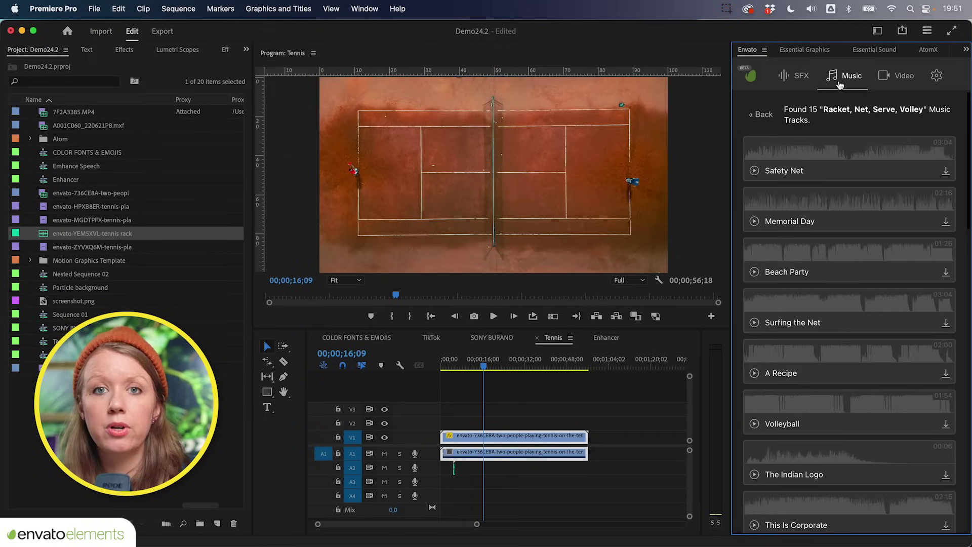
{"action": "left_click", "coordinate": [904, 77]}
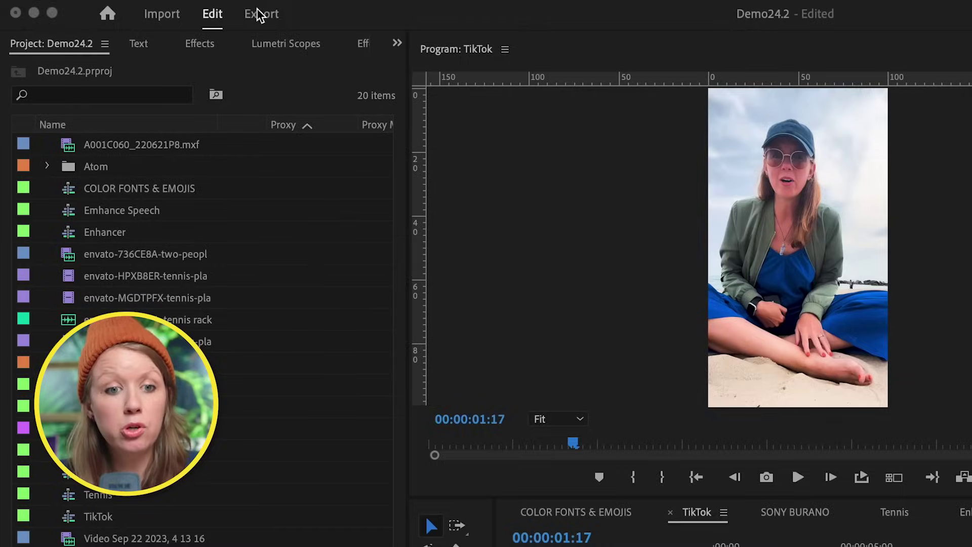
In Export, re-enable TikTok publishing, keep the post type as Post, and begin the caption.
{"action": "left_click", "coordinate": [260, 13]}
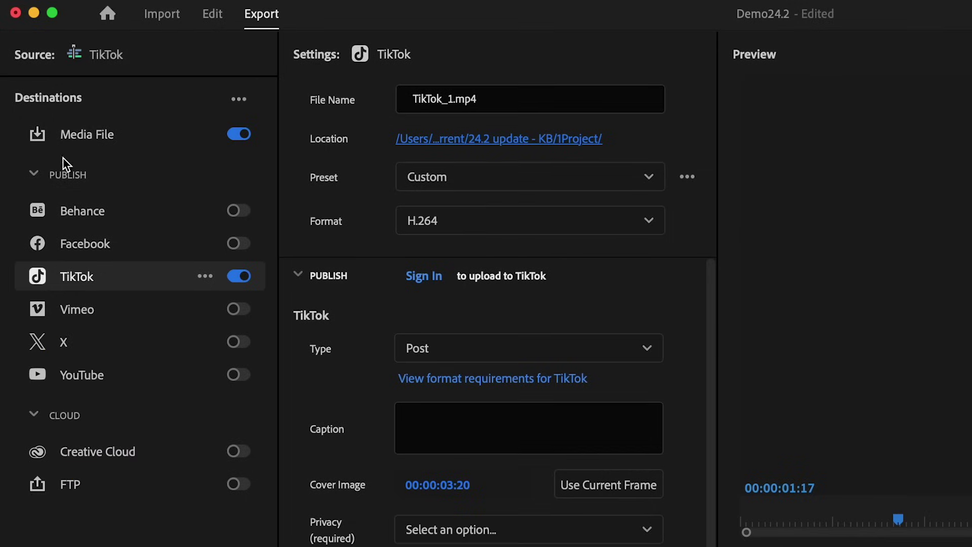
{"action": "left_click", "coordinate": [246, 277]}
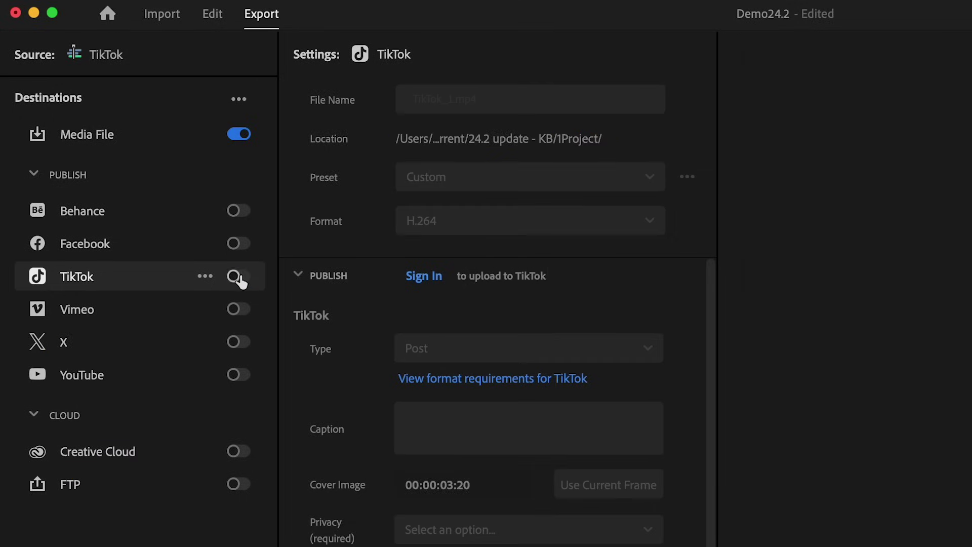
{"action": "left_click", "coordinate": [239, 276]}
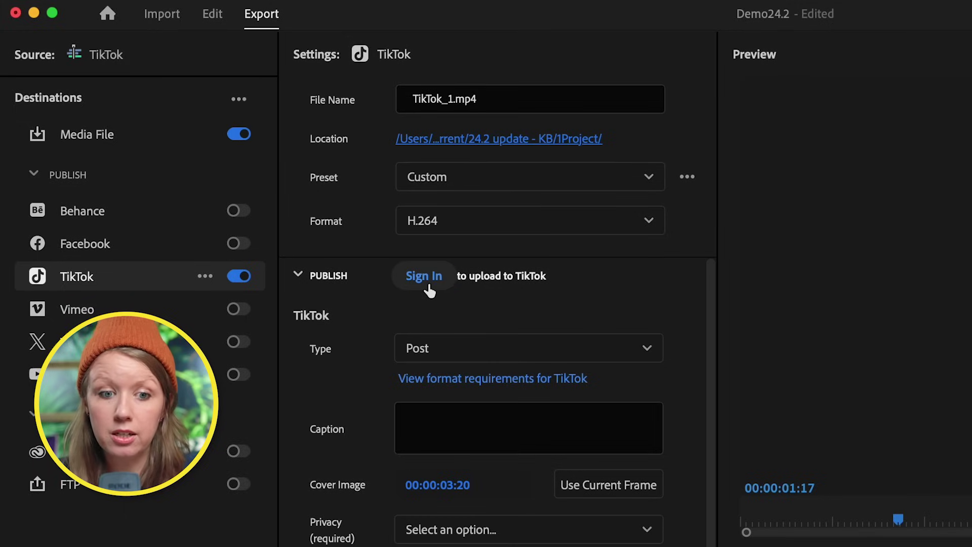
{"action": "left_click", "coordinate": [452, 354]}
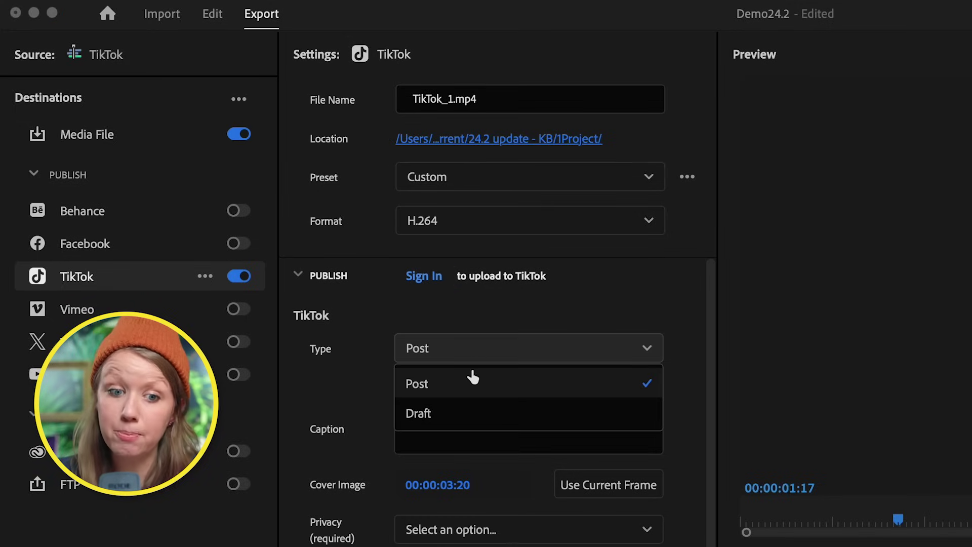
{"action": "left_click", "coordinate": [360, 377]}
{"action": "left_click", "coordinate": [453, 424]}
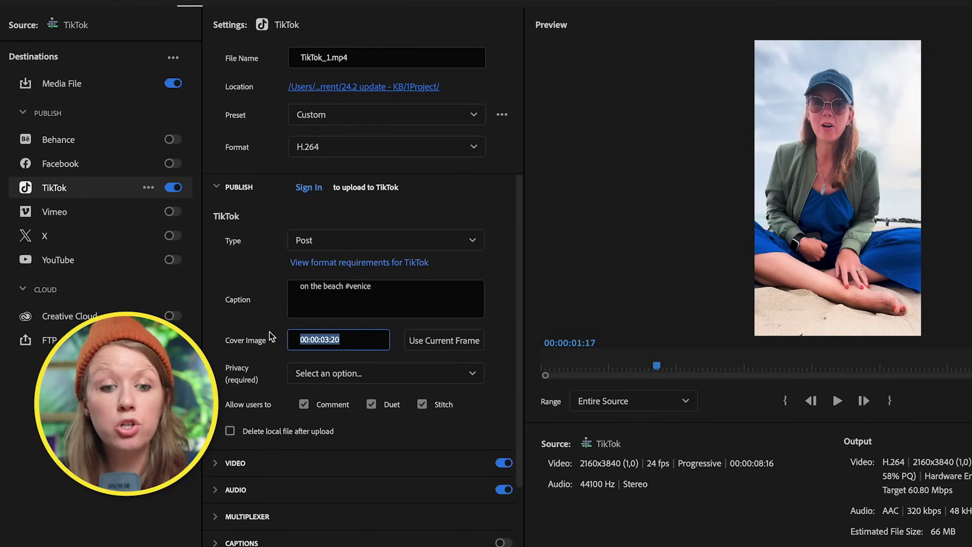
Set the TikTok cover image from the 00:00:04:22 frame, then adjust it to 00:00:05:12.
{"action": "left_click", "coordinate": [263, 333]}
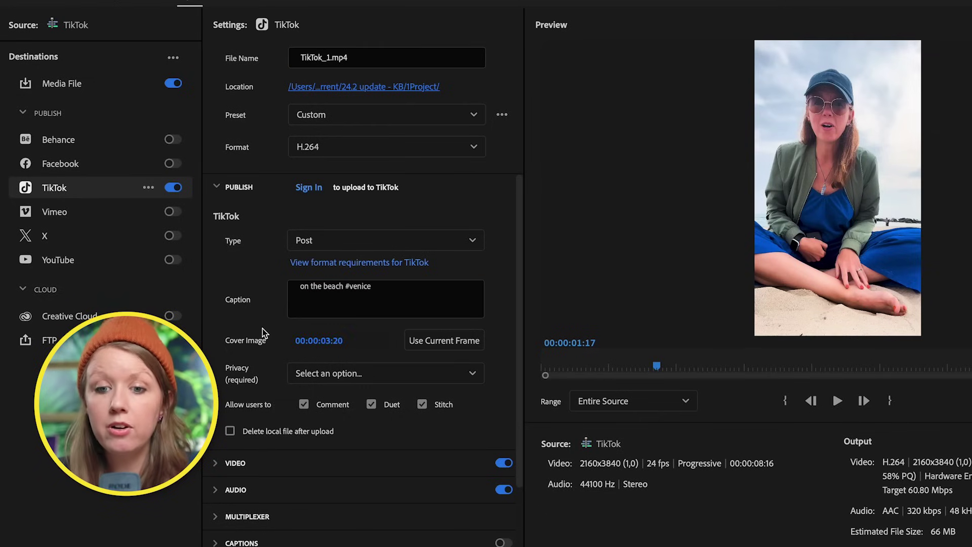
{"action": "left_click_drag", "start_coordinate": [659, 368], "coordinate": [879, 368]}
{"action": "left_click", "coordinate": [432, 341]}
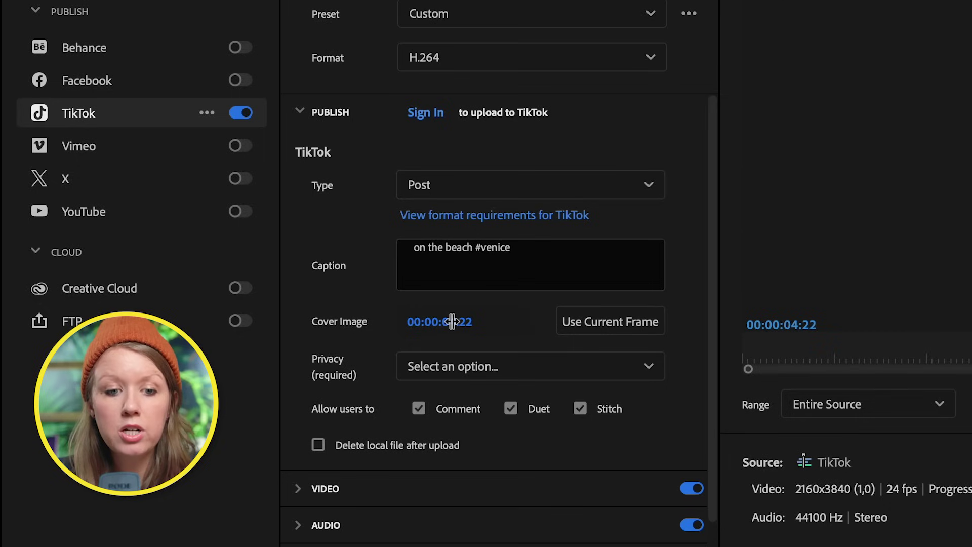
{"action": "left_click_drag", "start_coordinate": [450, 321], "coordinate": [471, 321]}
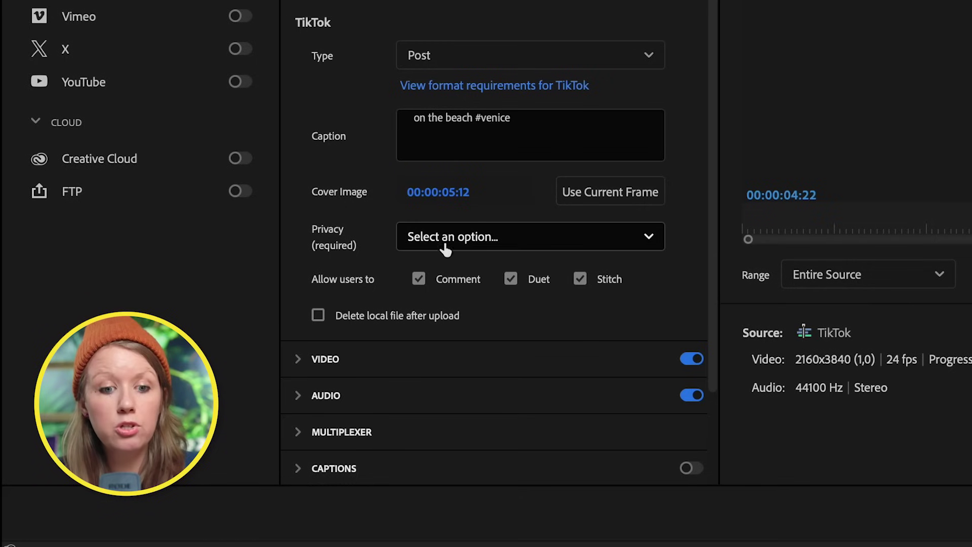
{"action": "left_click", "coordinate": [450, 235]}
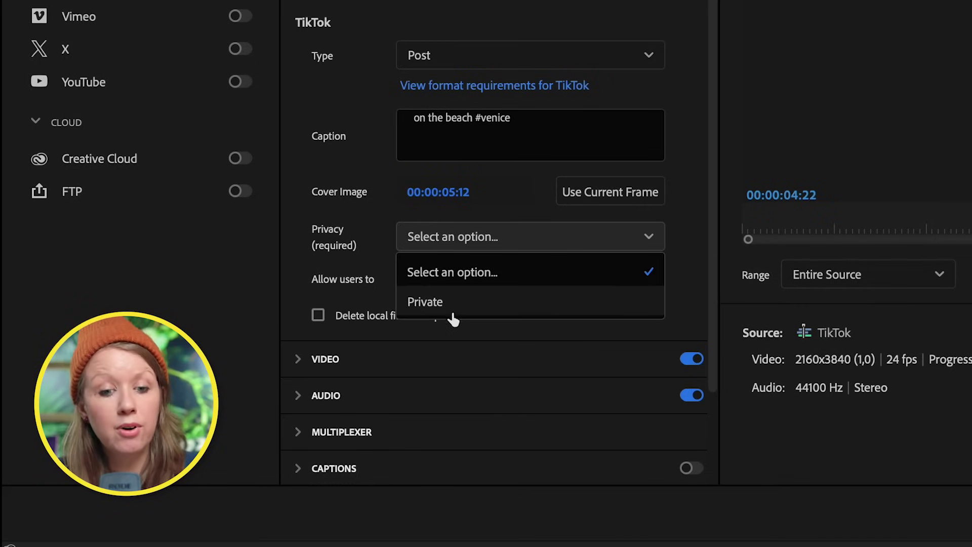
{"action": "left_click", "coordinate": [376, 235]}
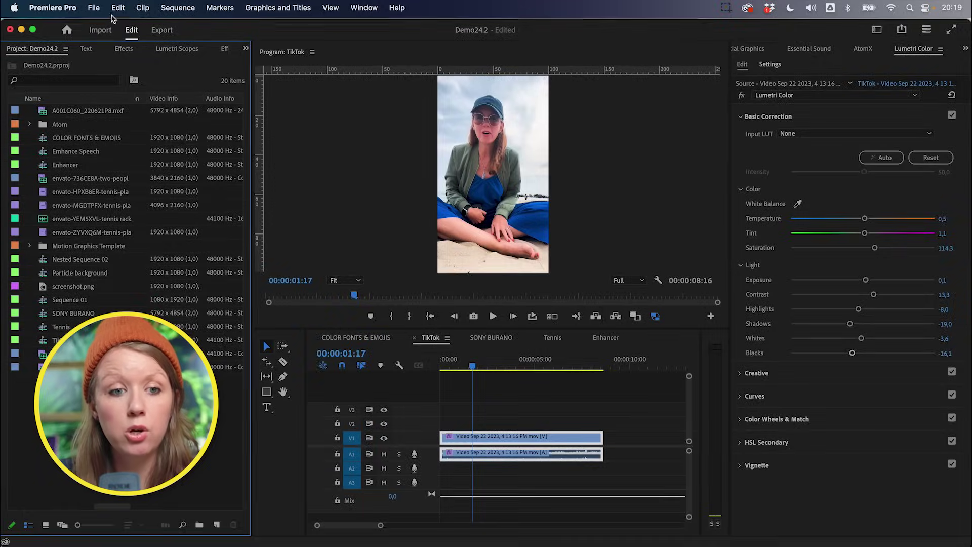
Keep ingest on Create Proxies, Quarter size, ProRes QuickTime Proxy, Same as Project location, and apply.
{"action": "left_click", "coordinate": [157, 9]}
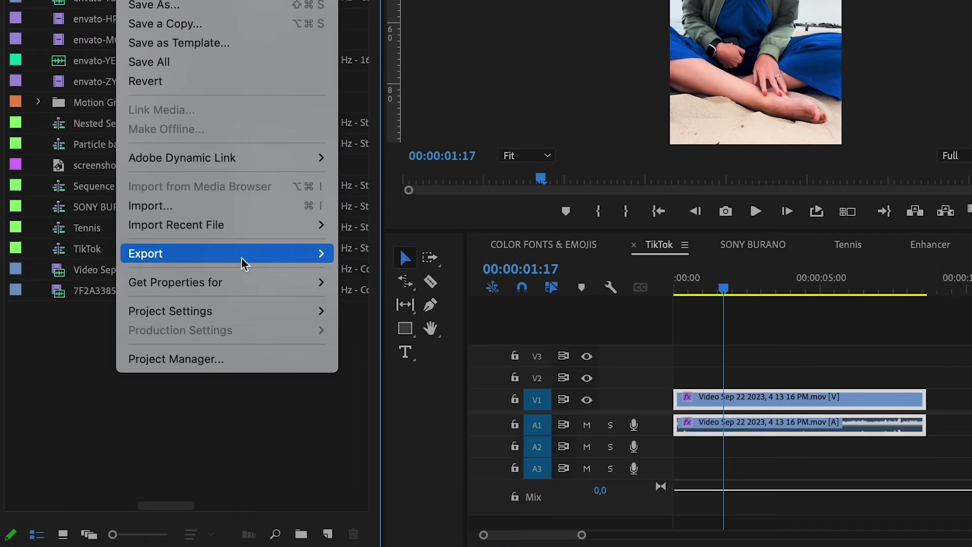
{"action": "mouse_move", "coordinate": [273, 306]}
{"action": "left_click", "coordinate": [417, 369]}
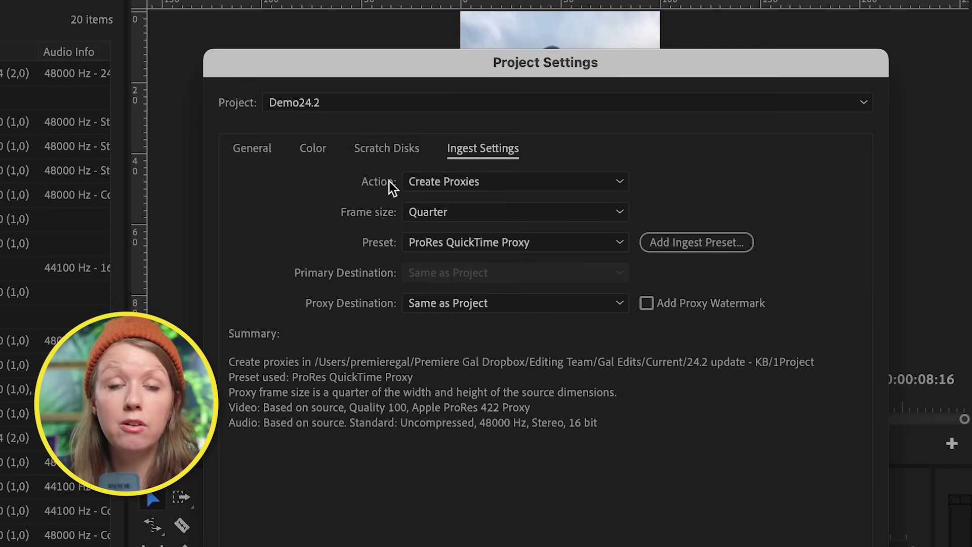
{"action": "left_click", "coordinate": [413, 180]}
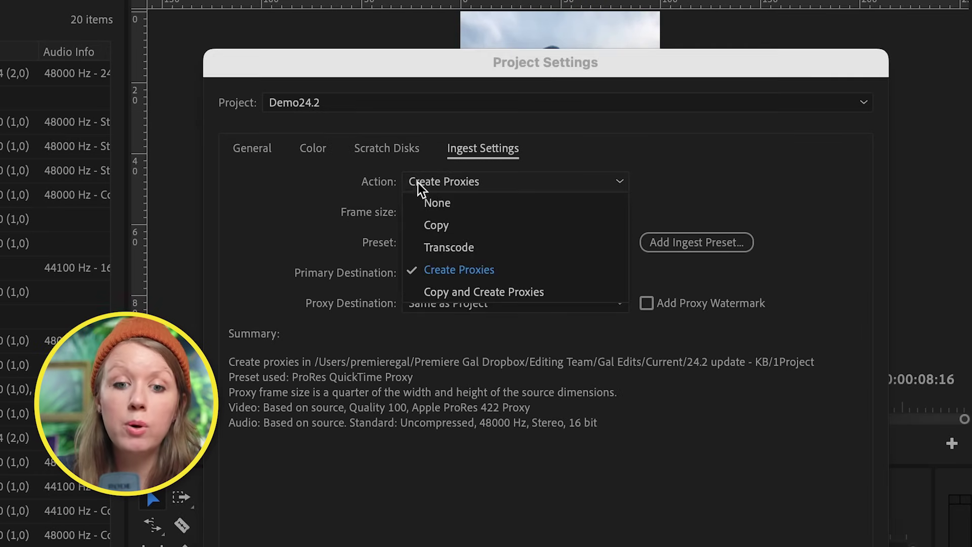
{"action": "left_click", "coordinate": [487, 270]}
{"action": "left_click", "coordinate": [427, 213]}
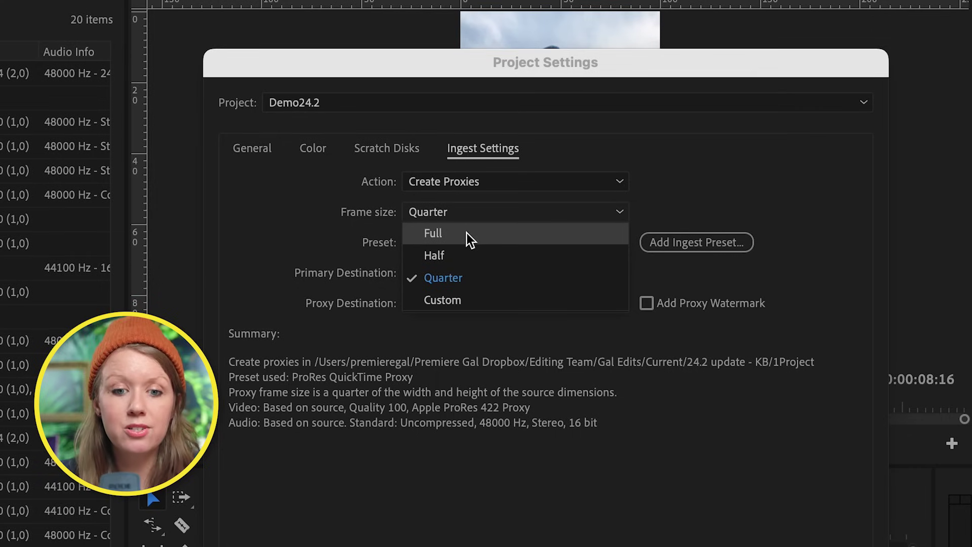
{"action": "left_click", "coordinate": [475, 282]}
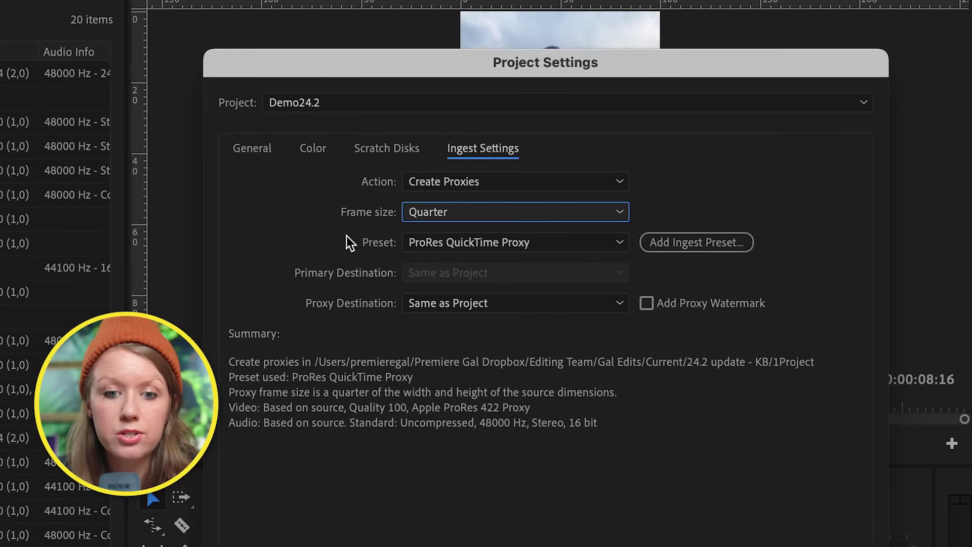
{"action": "left_click", "coordinate": [469, 246]}
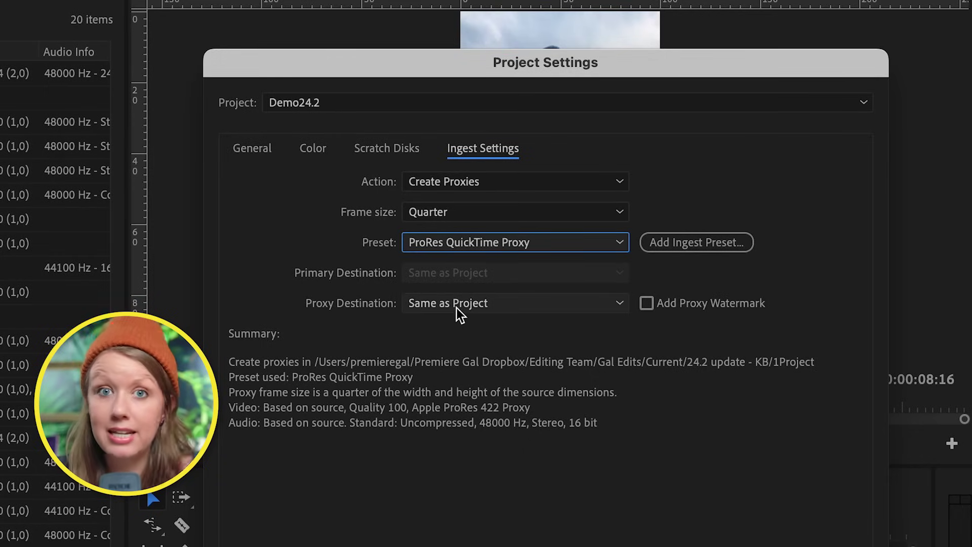
{"action": "left_click", "coordinate": [456, 309]}
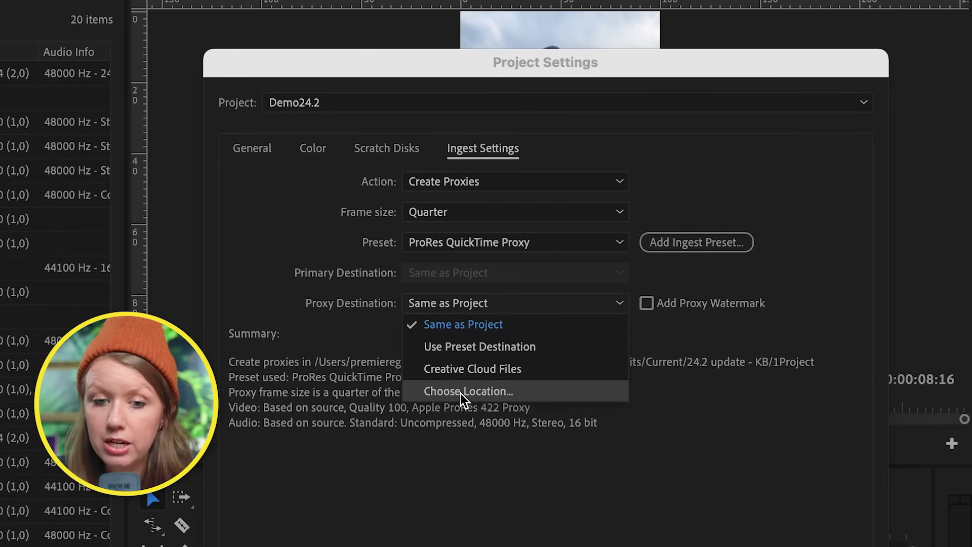
{"action": "left_click", "coordinate": [669, 350]}
{"action": "left_click", "coordinate": [546, 386]}
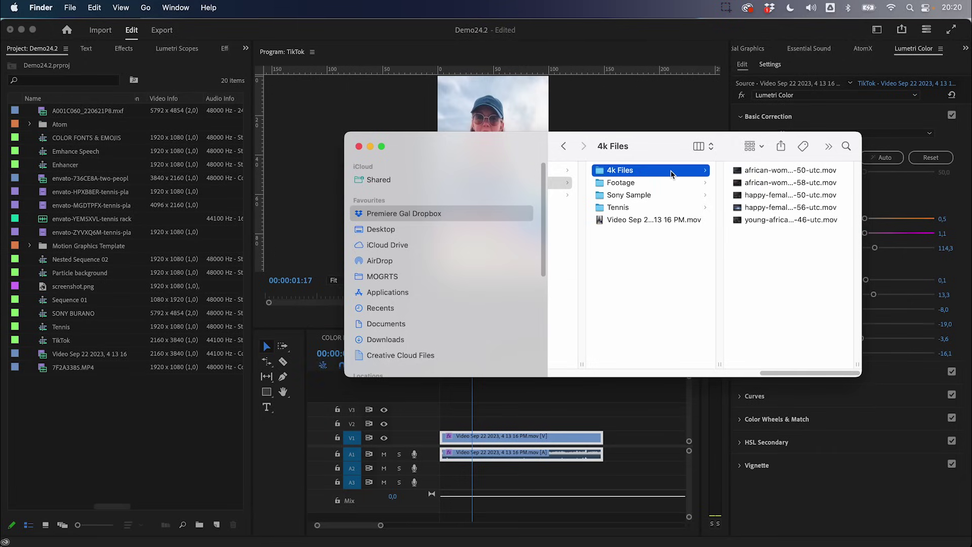
Import the 4k Files folder into the Project panel, expand the bin, and scroll to the Proxy column.
{"action": "left_click_drag", "start_coordinate": [669, 173], "coordinate": [156, 410]}
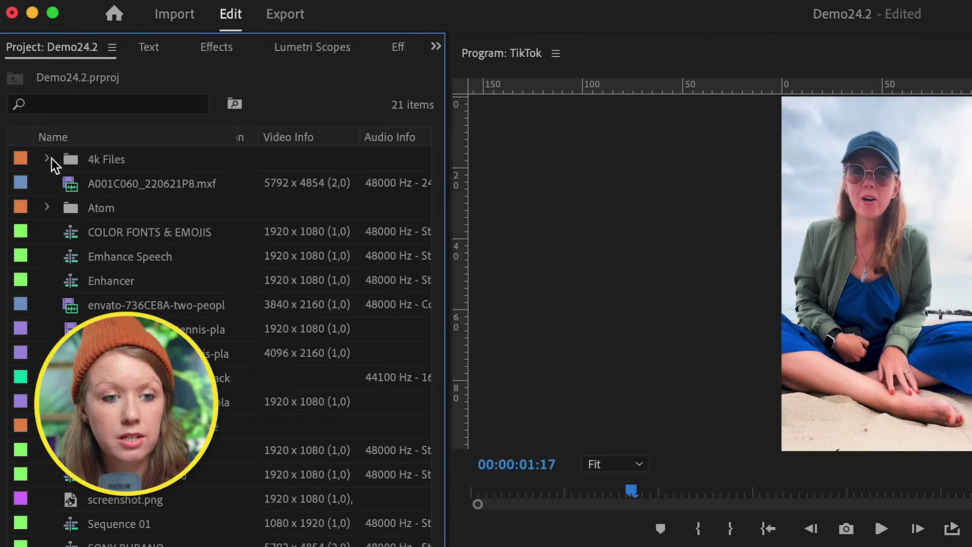
{"action": "left_click", "coordinate": [29, 110]}
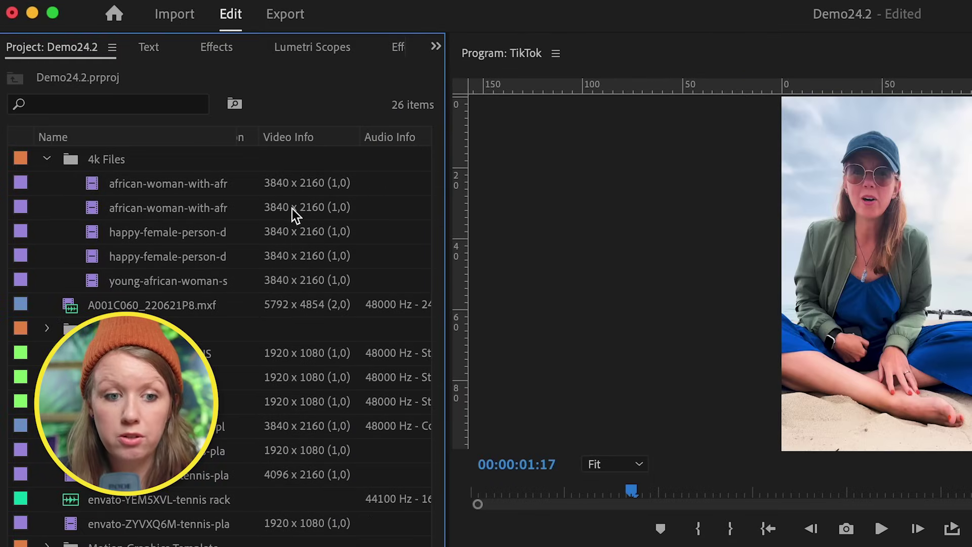
{"action": "scroll", "coordinate": [334, 303], "scroll_direction": "right", "scroll_amount": 10}
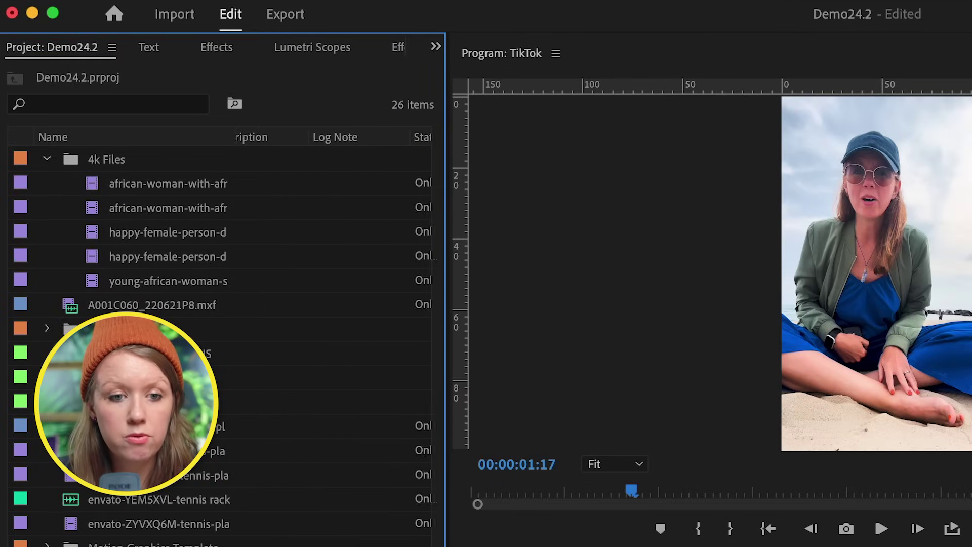
{"action": "scroll", "coordinate": [334, 228], "scroll_direction": "left", "scroll_amount": 2}
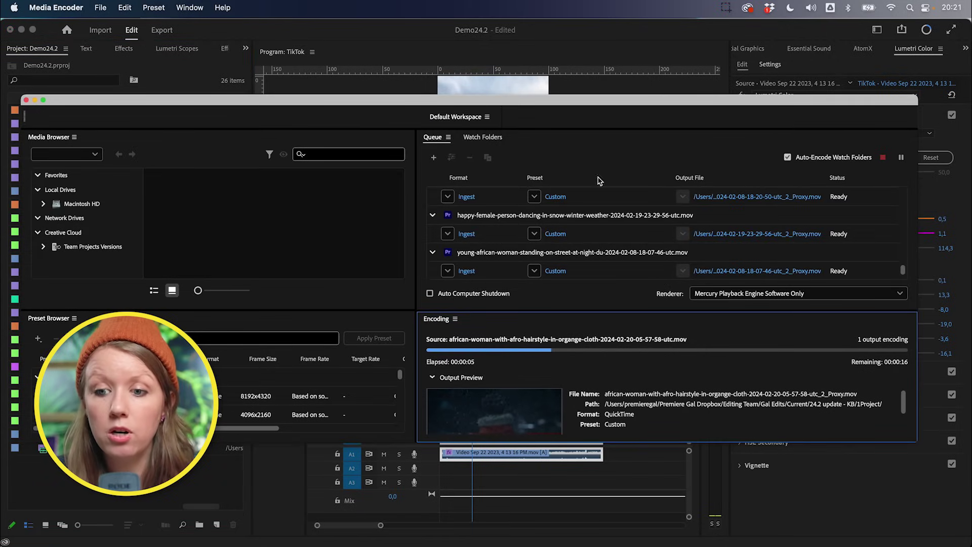
Scroll up to check the Proxy column for both african-woman clips.
{"action": "scroll", "coordinate": [640, 219], "scroll_direction": "up", "scroll_amount": 1}
{"action": "scroll", "coordinate": [641, 219], "scroll_direction": "up", "scroll_amount": 3}
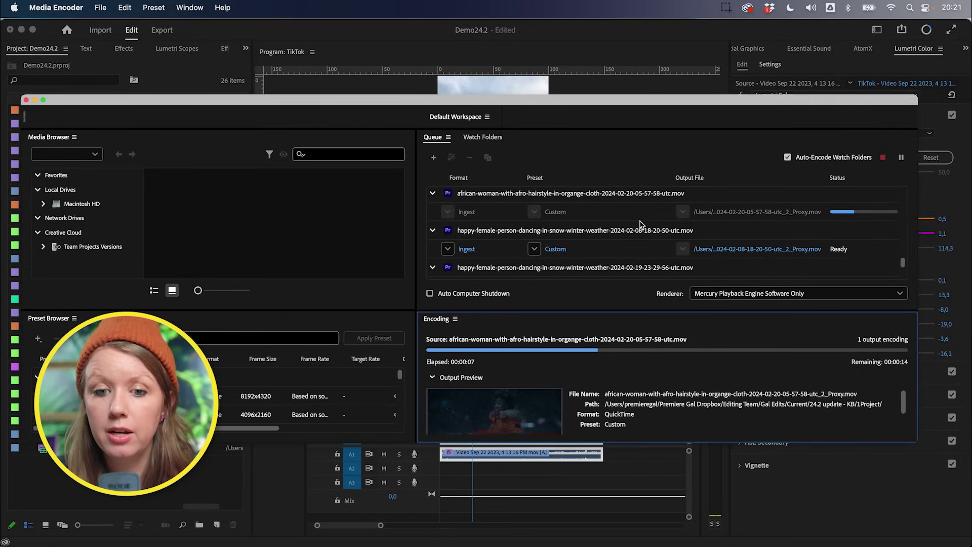
{"action": "scroll", "coordinate": [650, 227], "scroll_direction": "up", "scroll_amount": 2}
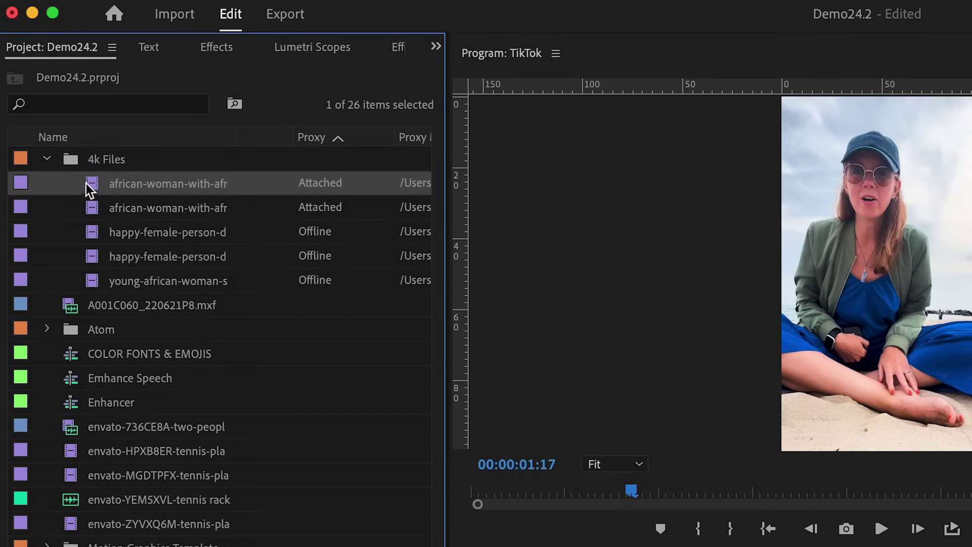
Create a new sequence from the african-woman clip and enlarge V1 to show thumbnails.
{"action": "right_click", "coordinate": [87, 185]}
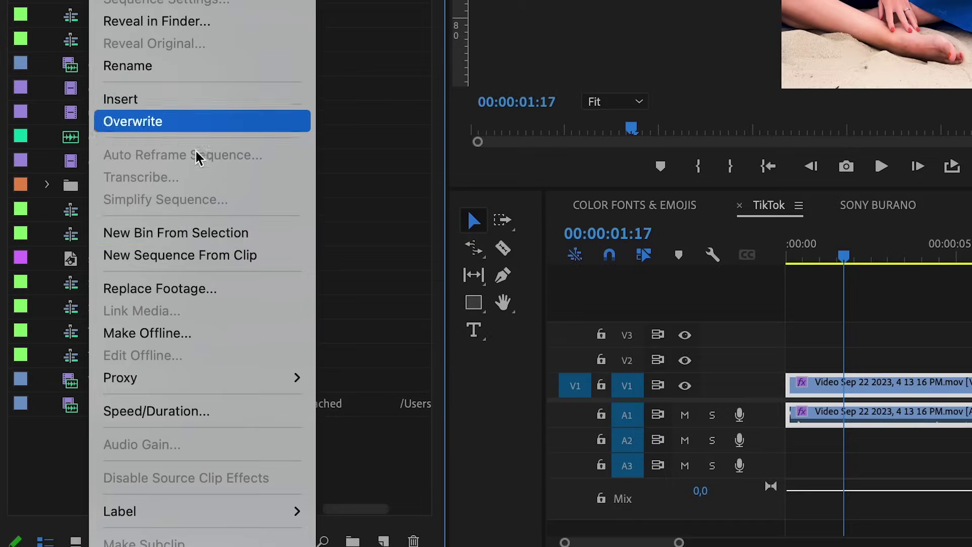
{"action": "left_click", "coordinate": [235, 469]}
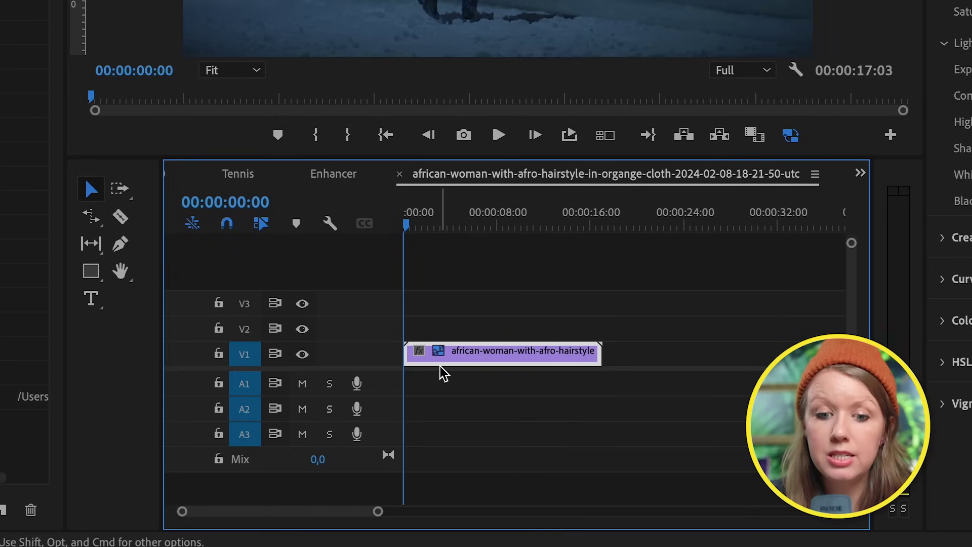
{"action": "left_click_drag", "start_coordinate": [373, 343], "coordinate": [374, 273]}
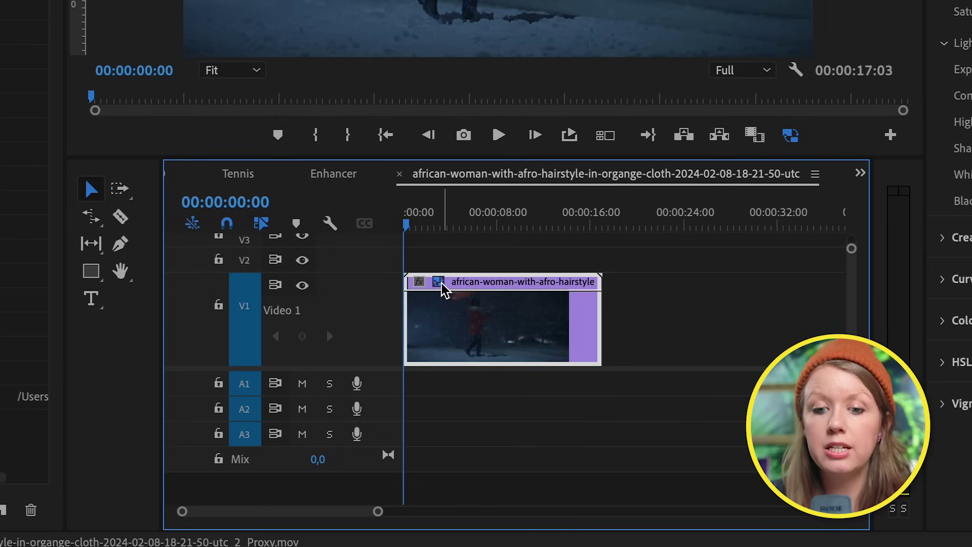
Toggle proxy playback off and back on, then play and stop the sequence.
{"action": "left_click", "coordinate": [791, 135]}
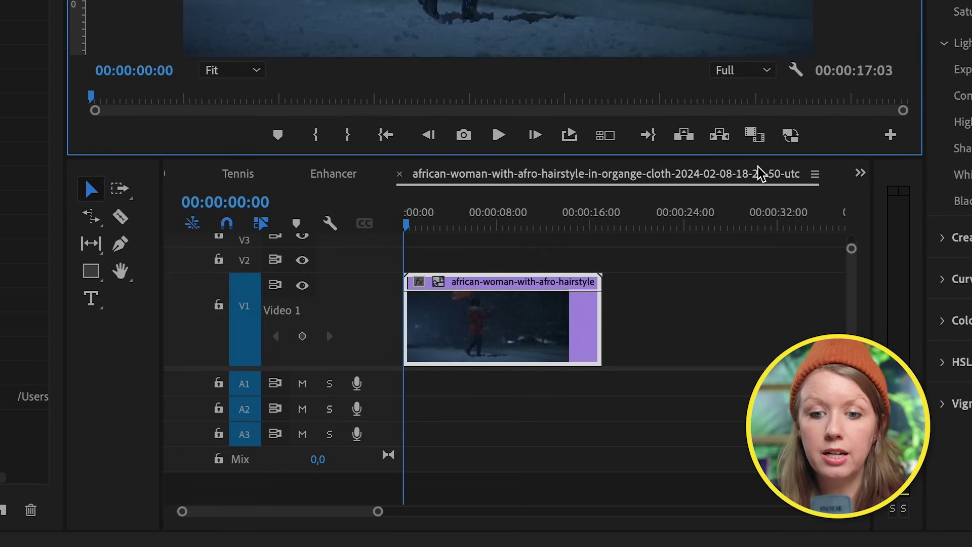
{"action": "left_click", "coordinate": [791, 136]}
{"action": "key", "text": "space"}
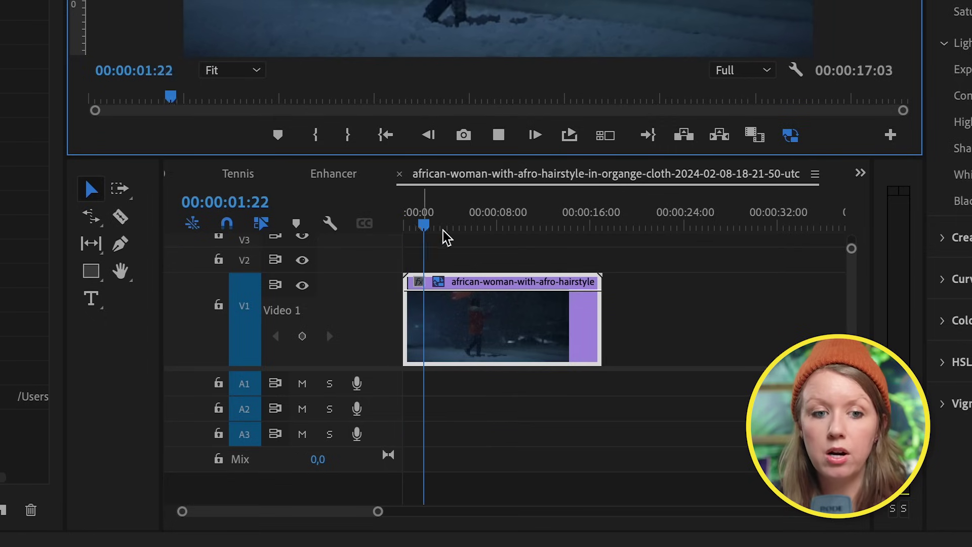
{"action": "key", "text": "space"}
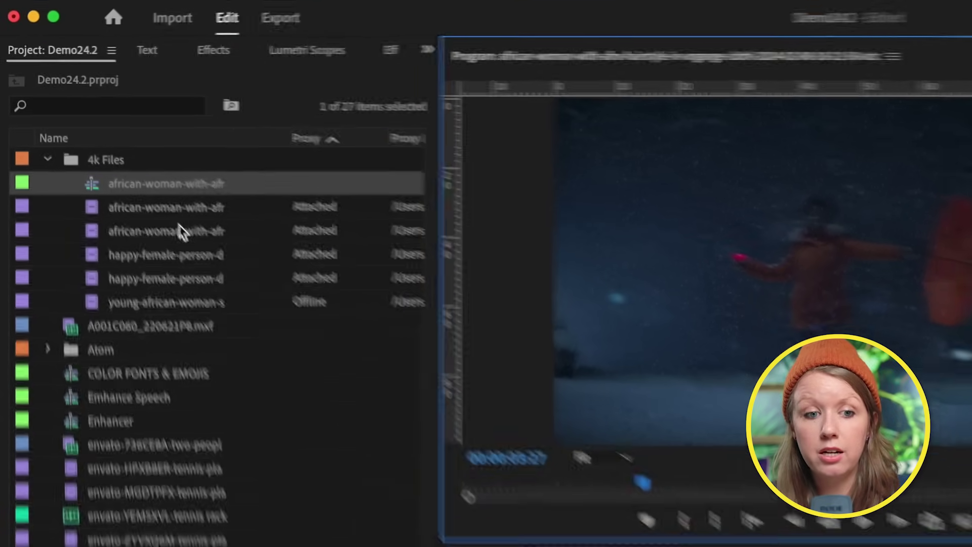
Select the second african-woman clip and bring up its Proxy options.
{"action": "left_click", "coordinate": [63, 140]}
{"action": "right_click", "coordinate": [90, 214]}
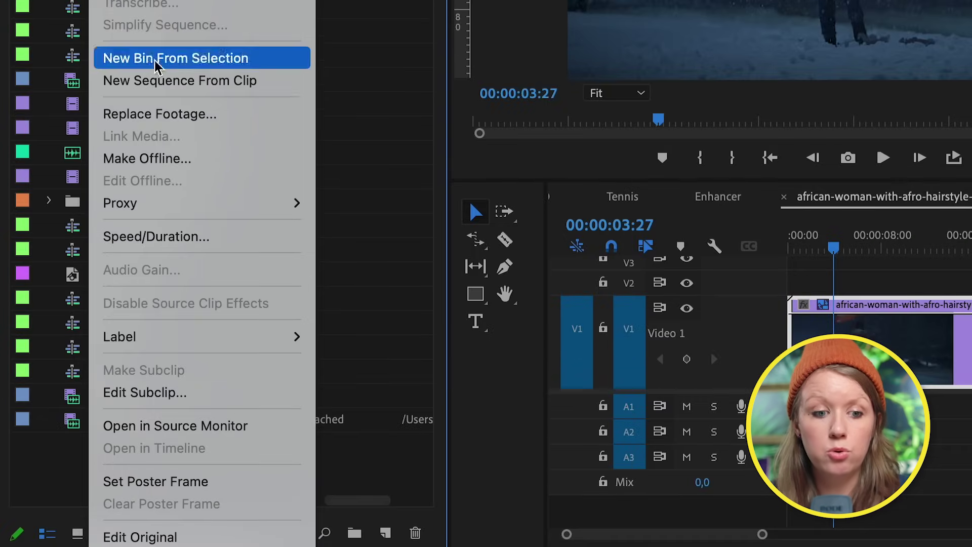
{"action": "mouse_move", "coordinate": [212, 203]}
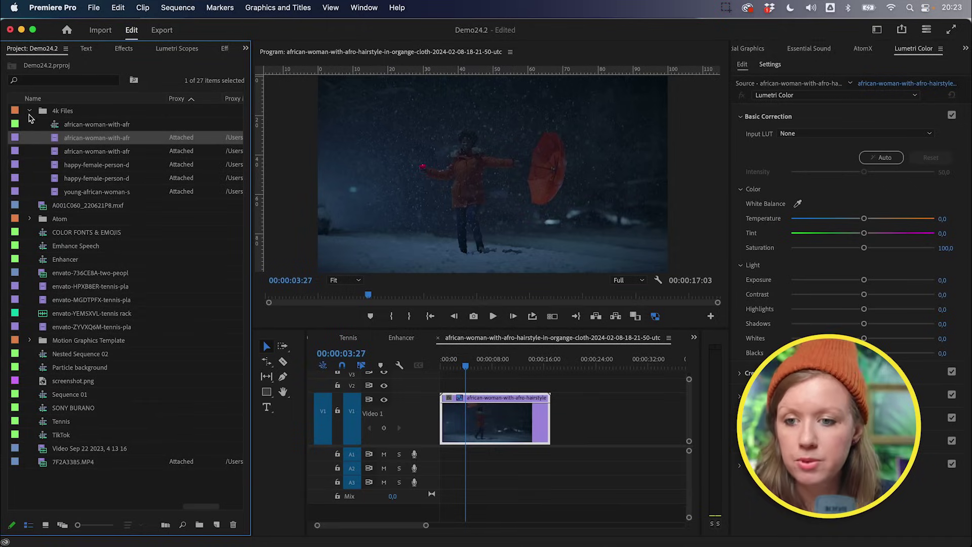
Collapse the 4k Files bin and open Properties for A001C060_220621P8.mxf.
{"action": "left_click", "coordinate": [29, 111]}
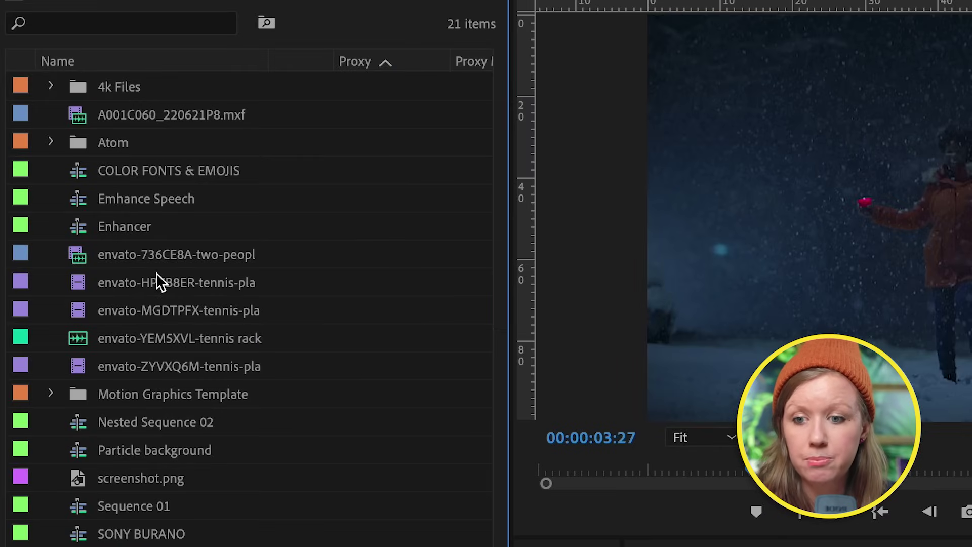
{"action": "left_click", "coordinate": [131, 118]}
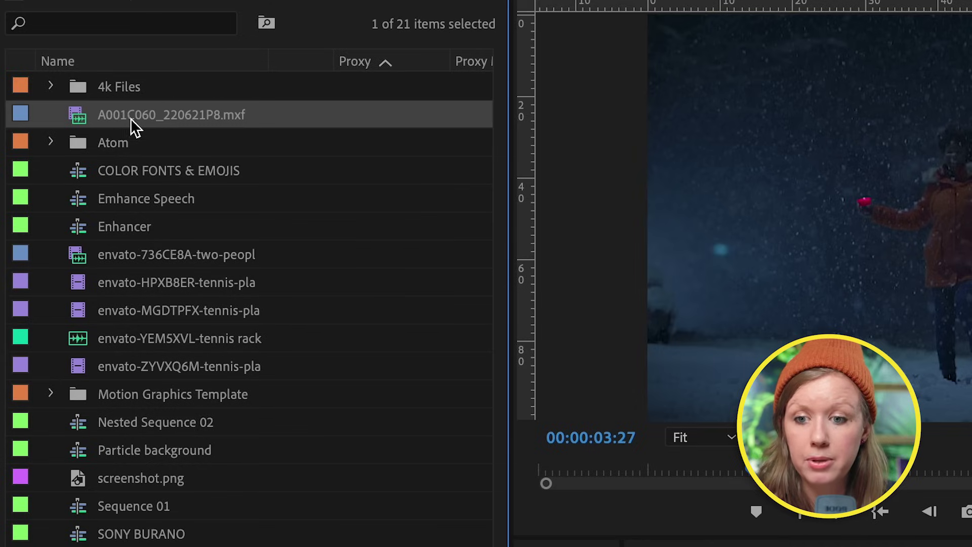
{"action": "right_click", "coordinate": [81, 120]}
{"action": "scroll", "coordinate": [167, 440], "scroll_direction": "down", "scroll_amount": 2}
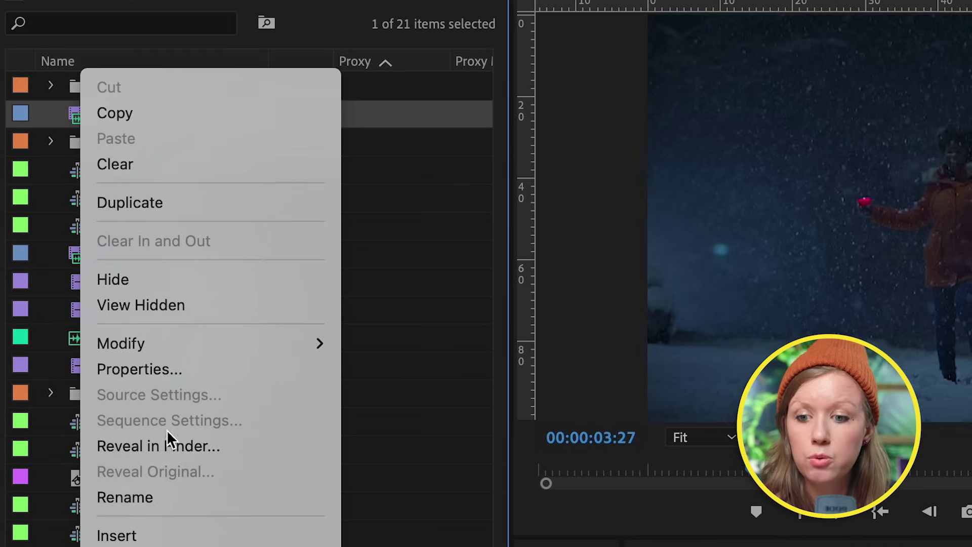
{"action": "left_click", "coordinate": [172, 368]}
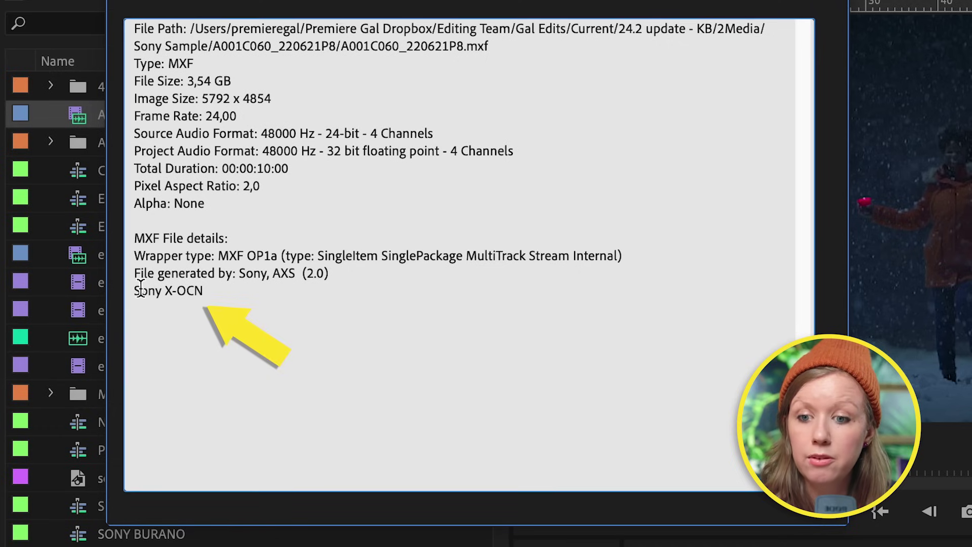
Review the Sony X-OCN properties, highlighting the MXF Type line, then scroll to Video Info.
{"action": "left_click", "coordinate": [167, 292]}
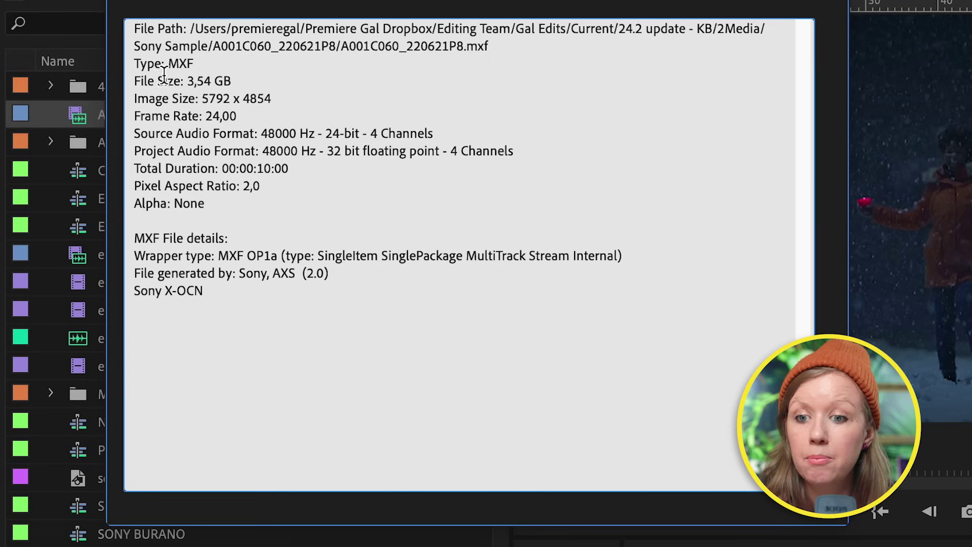
{"action": "triple_click", "coordinate": [194, 71]}
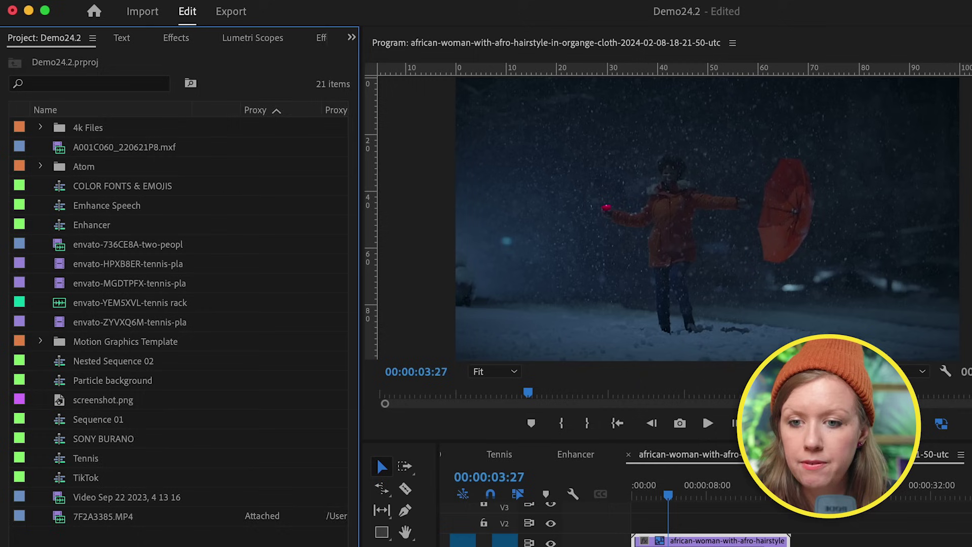
{"action": "scroll", "coordinate": [217, 324], "scroll_direction": "right", "scroll_amount": 10}
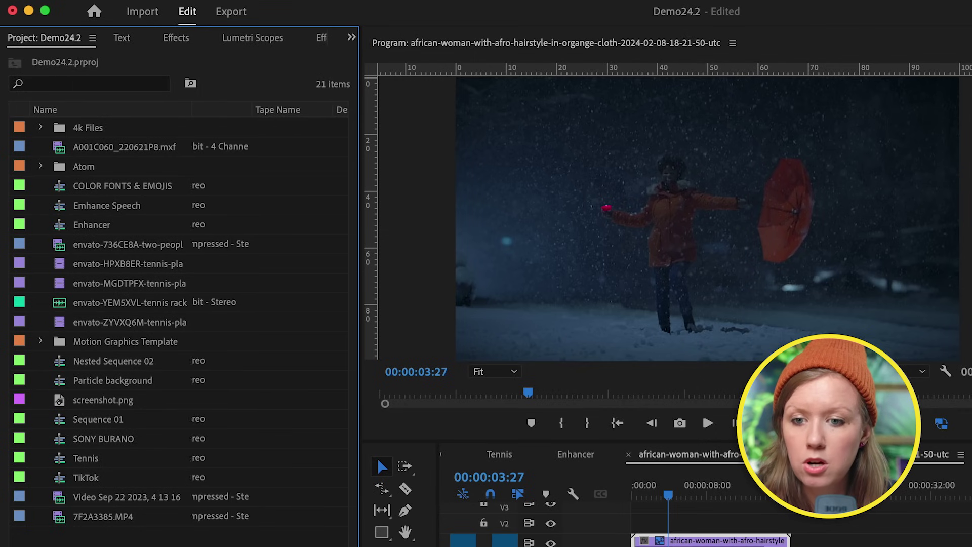
{"action": "scroll", "coordinate": [268, 314], "scroll_direction": "left", "scroll_amount": 4}
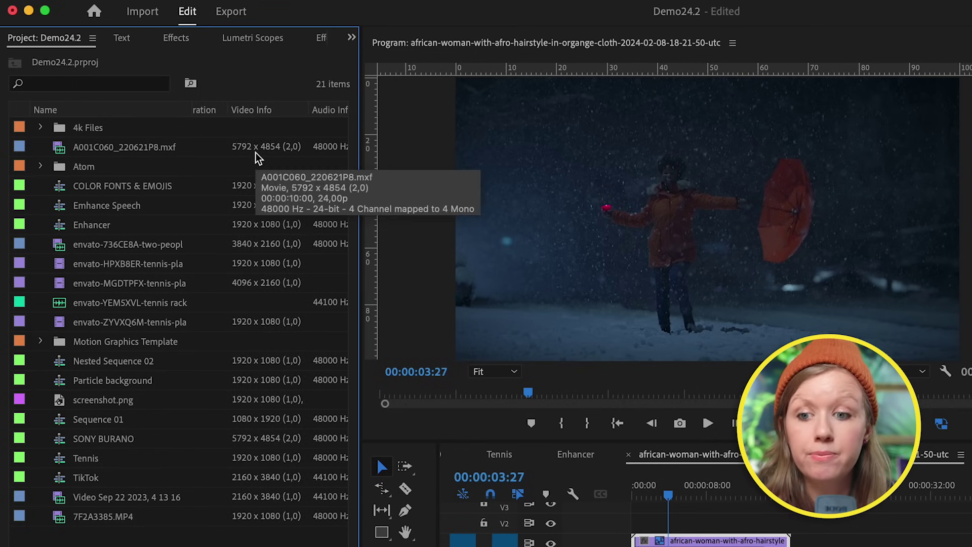
Create a new sequence from A001C060_220621P8.mxf.
{"action": "left_click", "coordinate": [52, 146]}
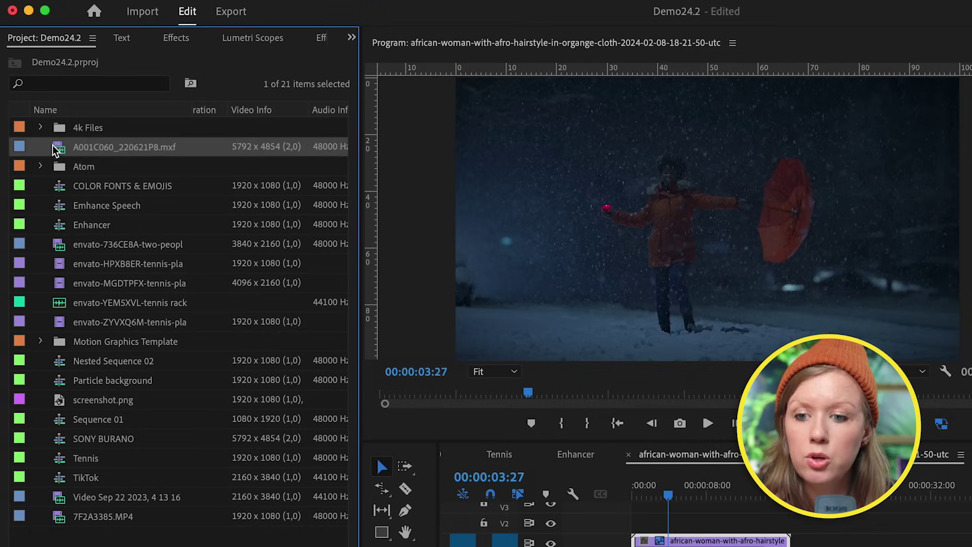
{"action": "right_click", "coordinate": [59, 152]}
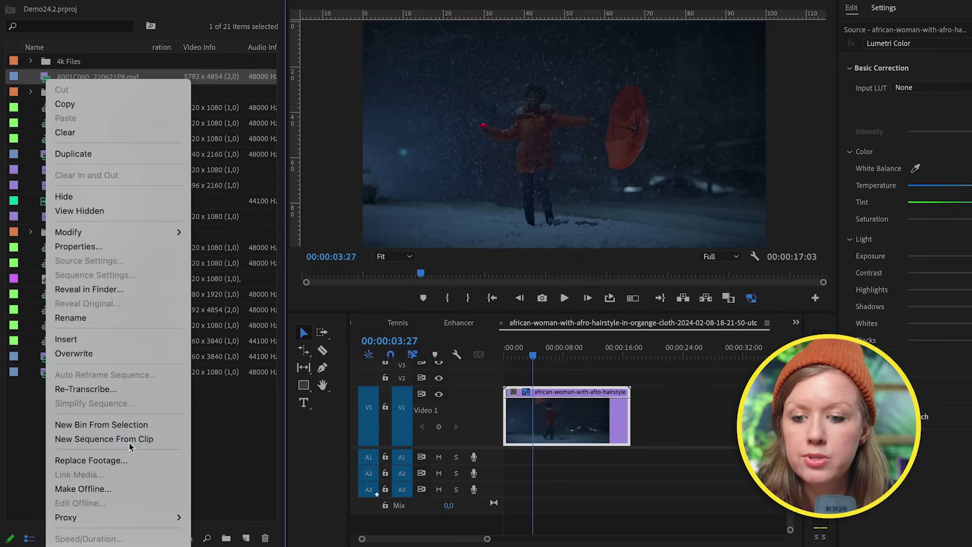
{"action": "left_click", "coordinate": [104, 439]}
Scrub and play the sequence, then set the Program monitor playback resolution to 1/4.
{"action": "left_click_drag", "start_coordinate": [512, 354], "coordinate": [477, 354]}
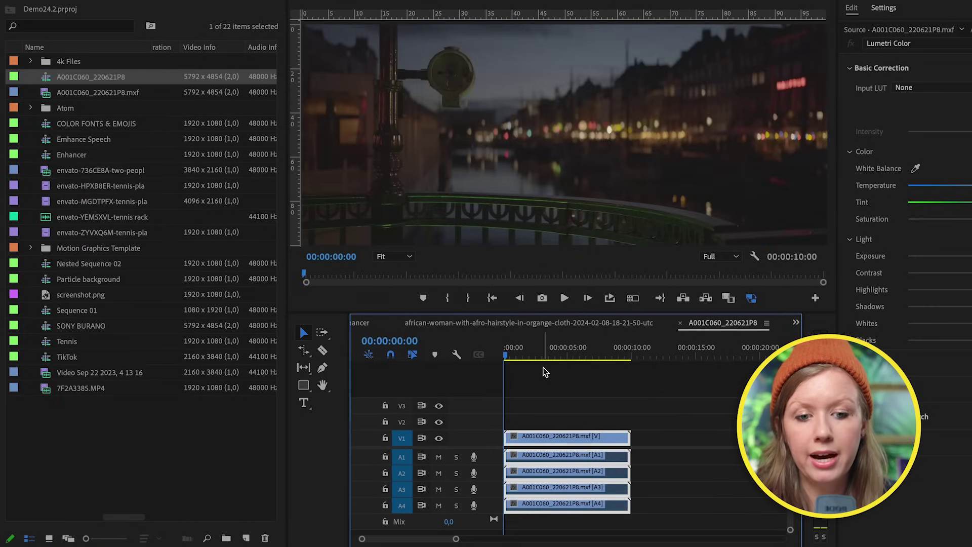
{"action": "key", "text": "space"}
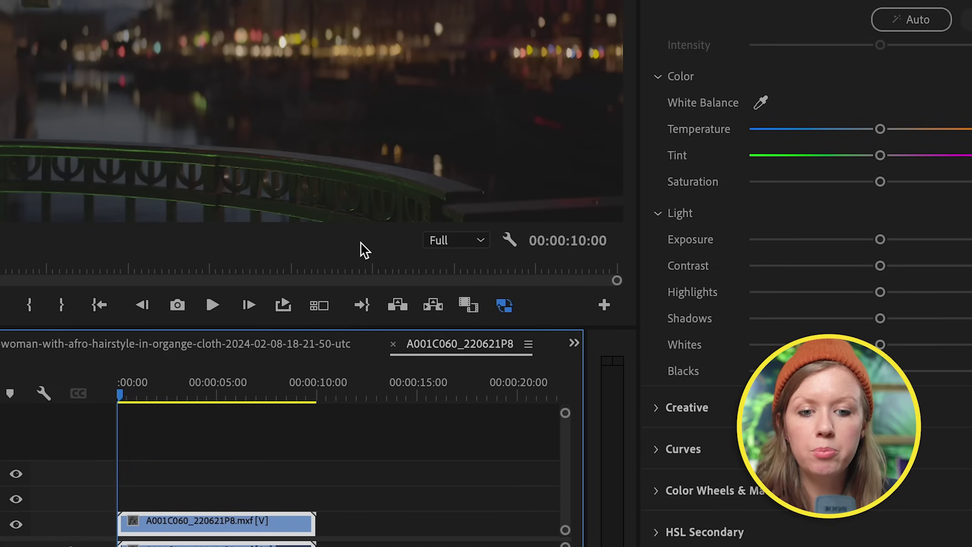
{"action": "left_click", "coordinate": [717, 256]}
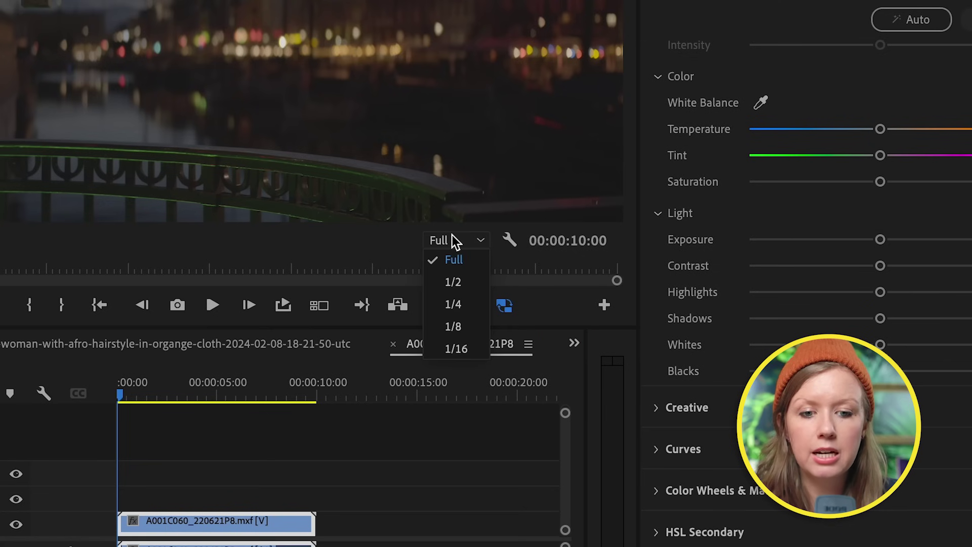
{"action": "left_click", "coordinate": [471, 308]}
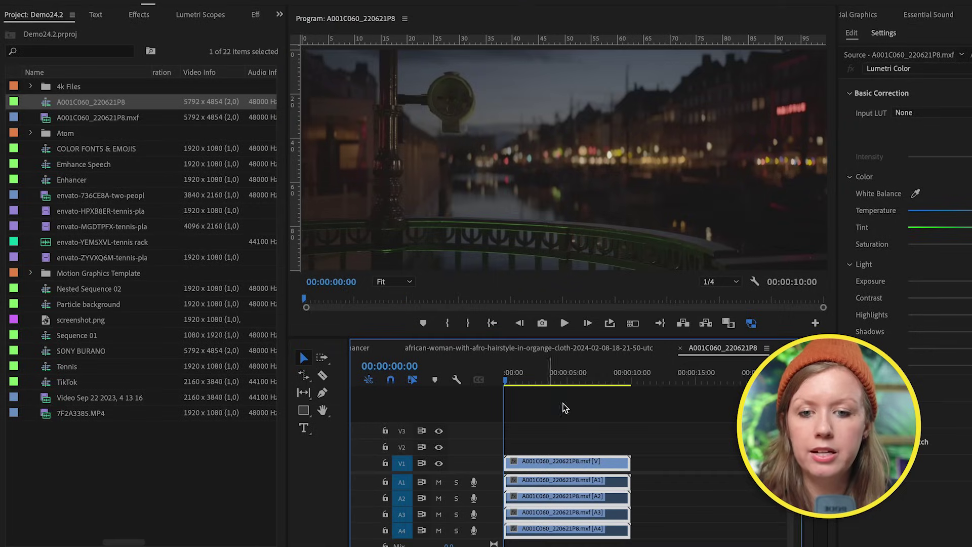
In Effect Controls, set the X-OCN clip's Sony RAW MXF Color Space to Rec 709.
{"action": "key", "text": "space"}
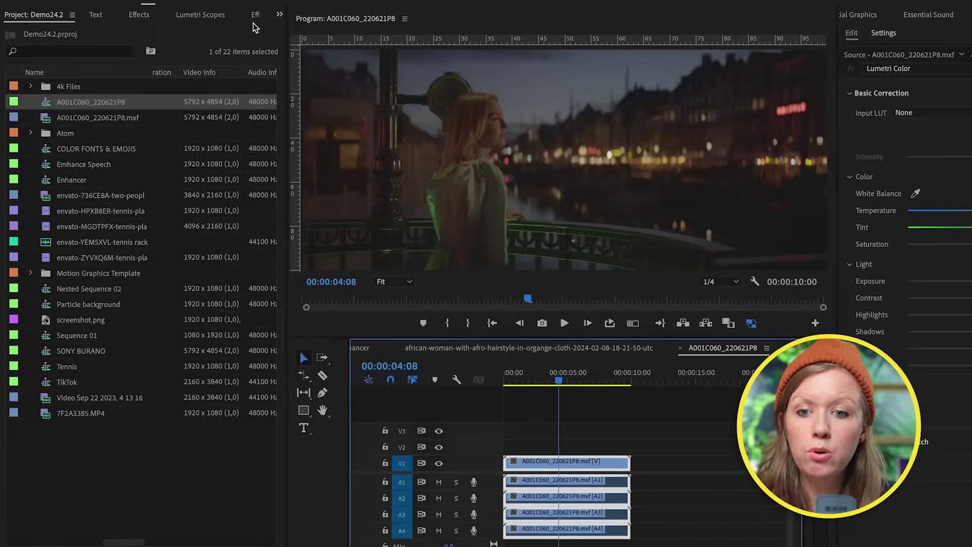
{"action": "left_click", "coordinate": [255, 15]}
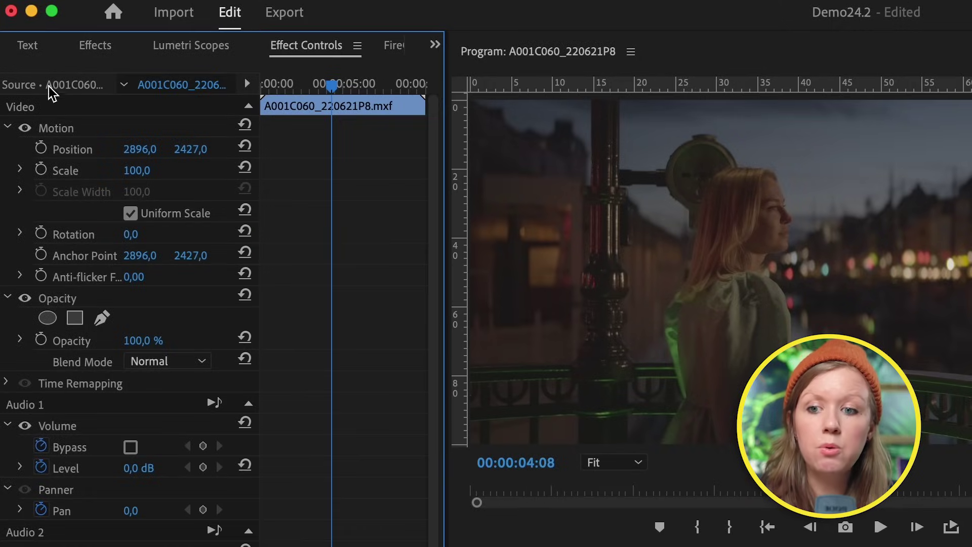
{"action": "left_click", "coordinate": [53, 84]}
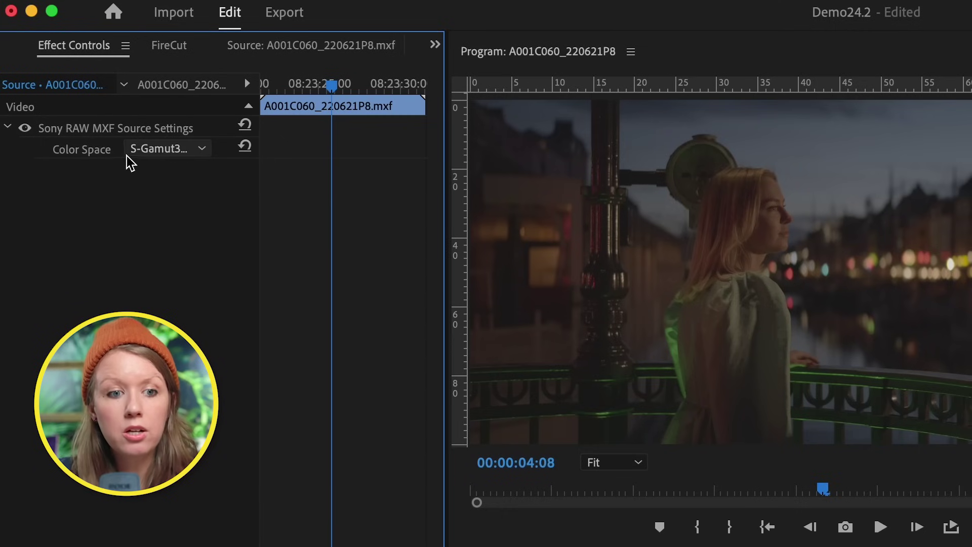
{"action": "left_click", "coordinate": [143, 154]}
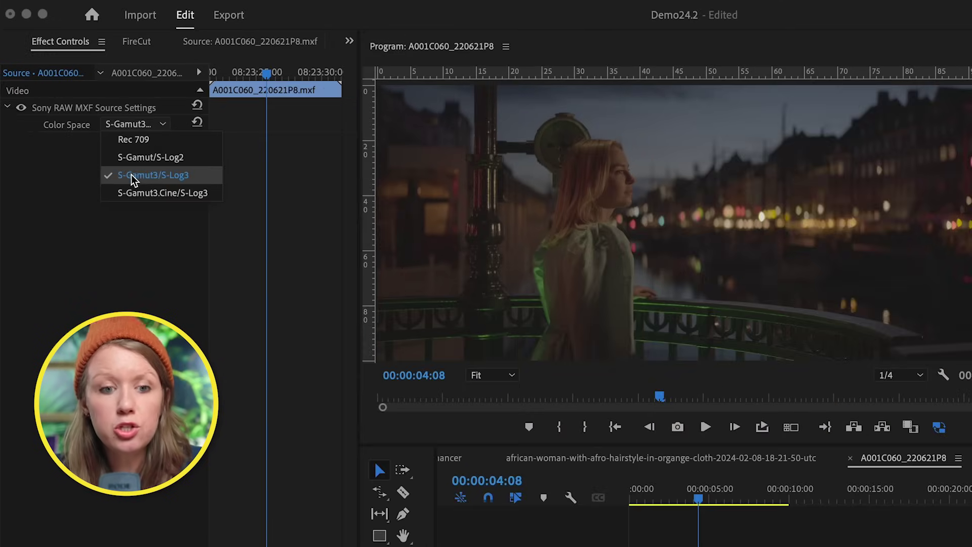
{"action": "left_click", "coordinate": [137, 144]}
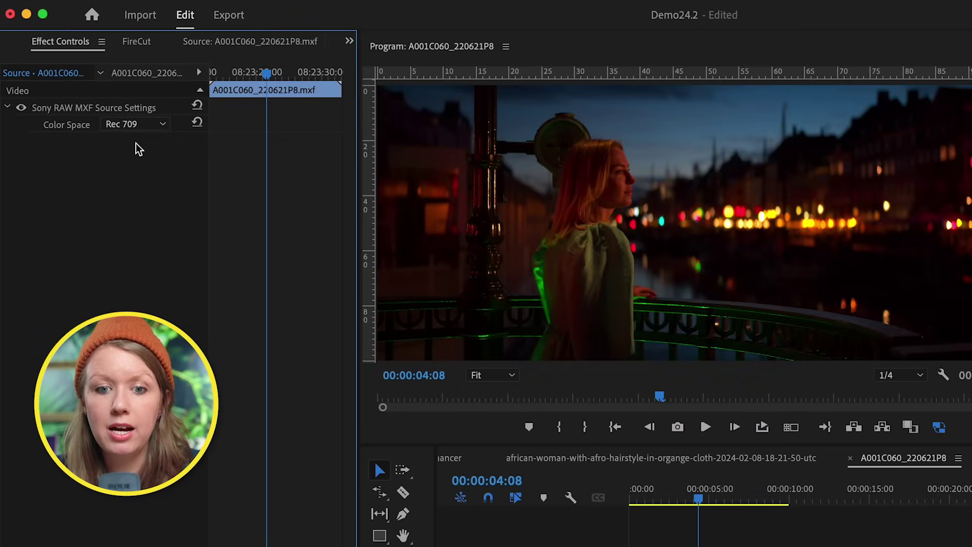